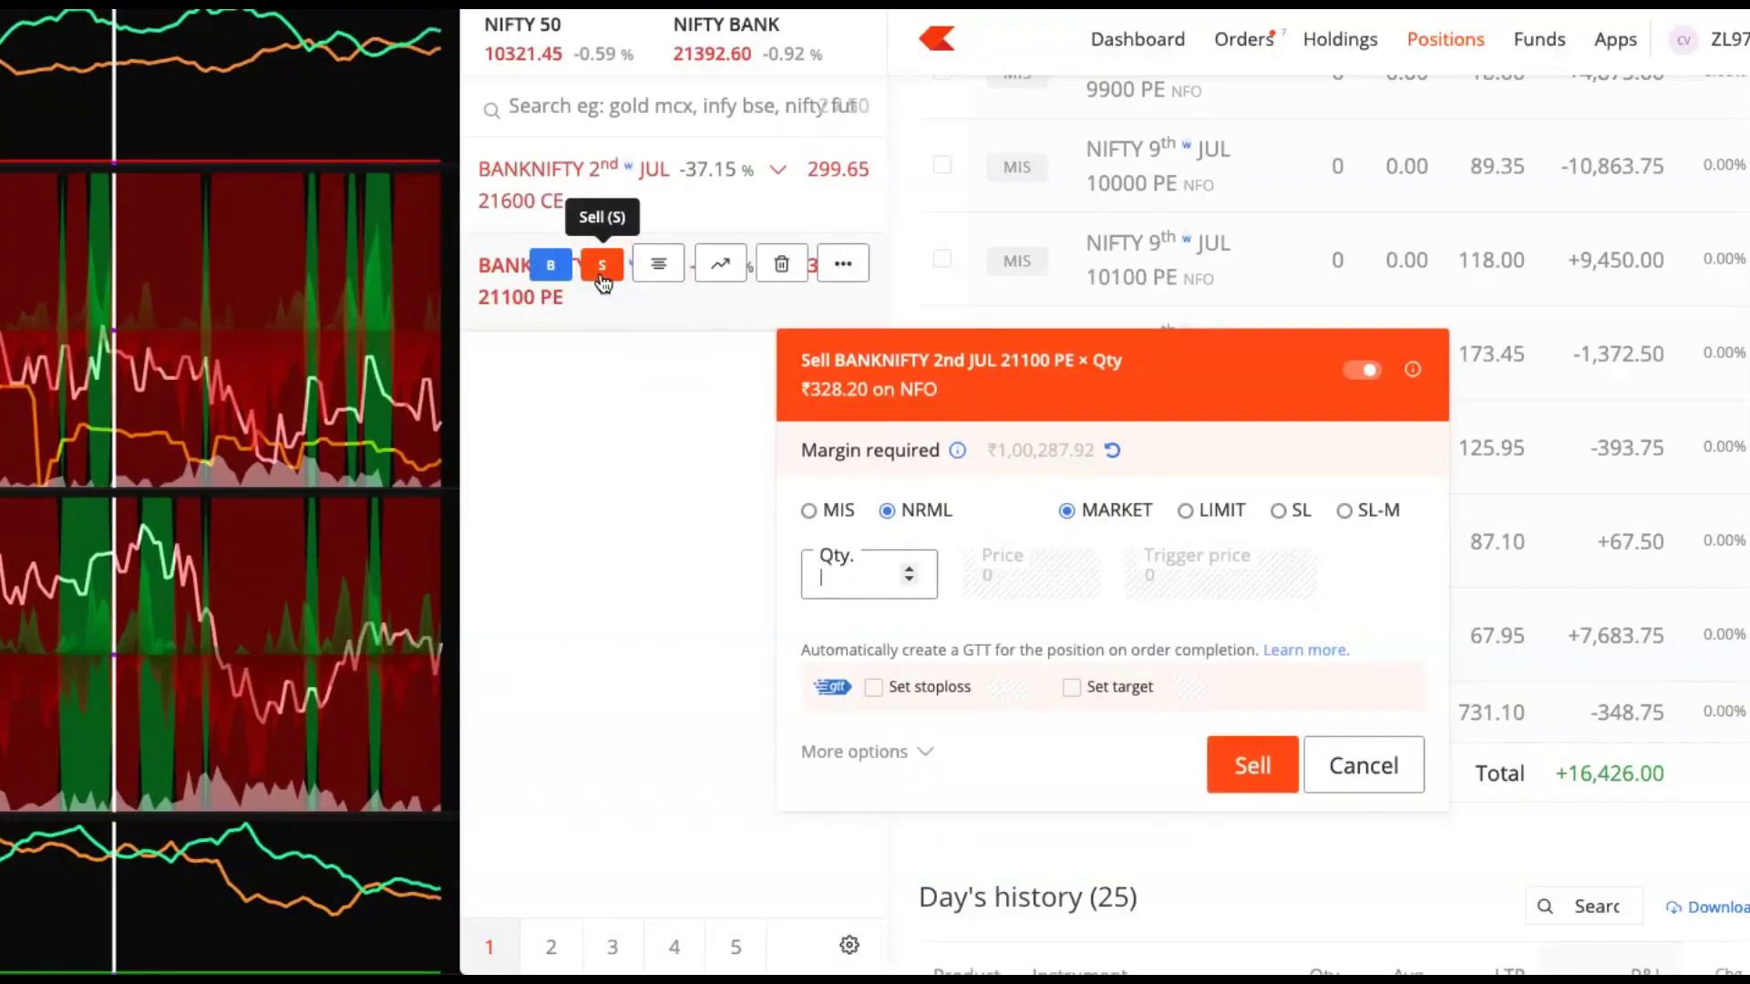
type("200")
Sell 200 qty of BANKNIFTY 21100 PE, then resubmit at 80 qty after the margin rejection, filling at 327.05
left_click(1253, 766)
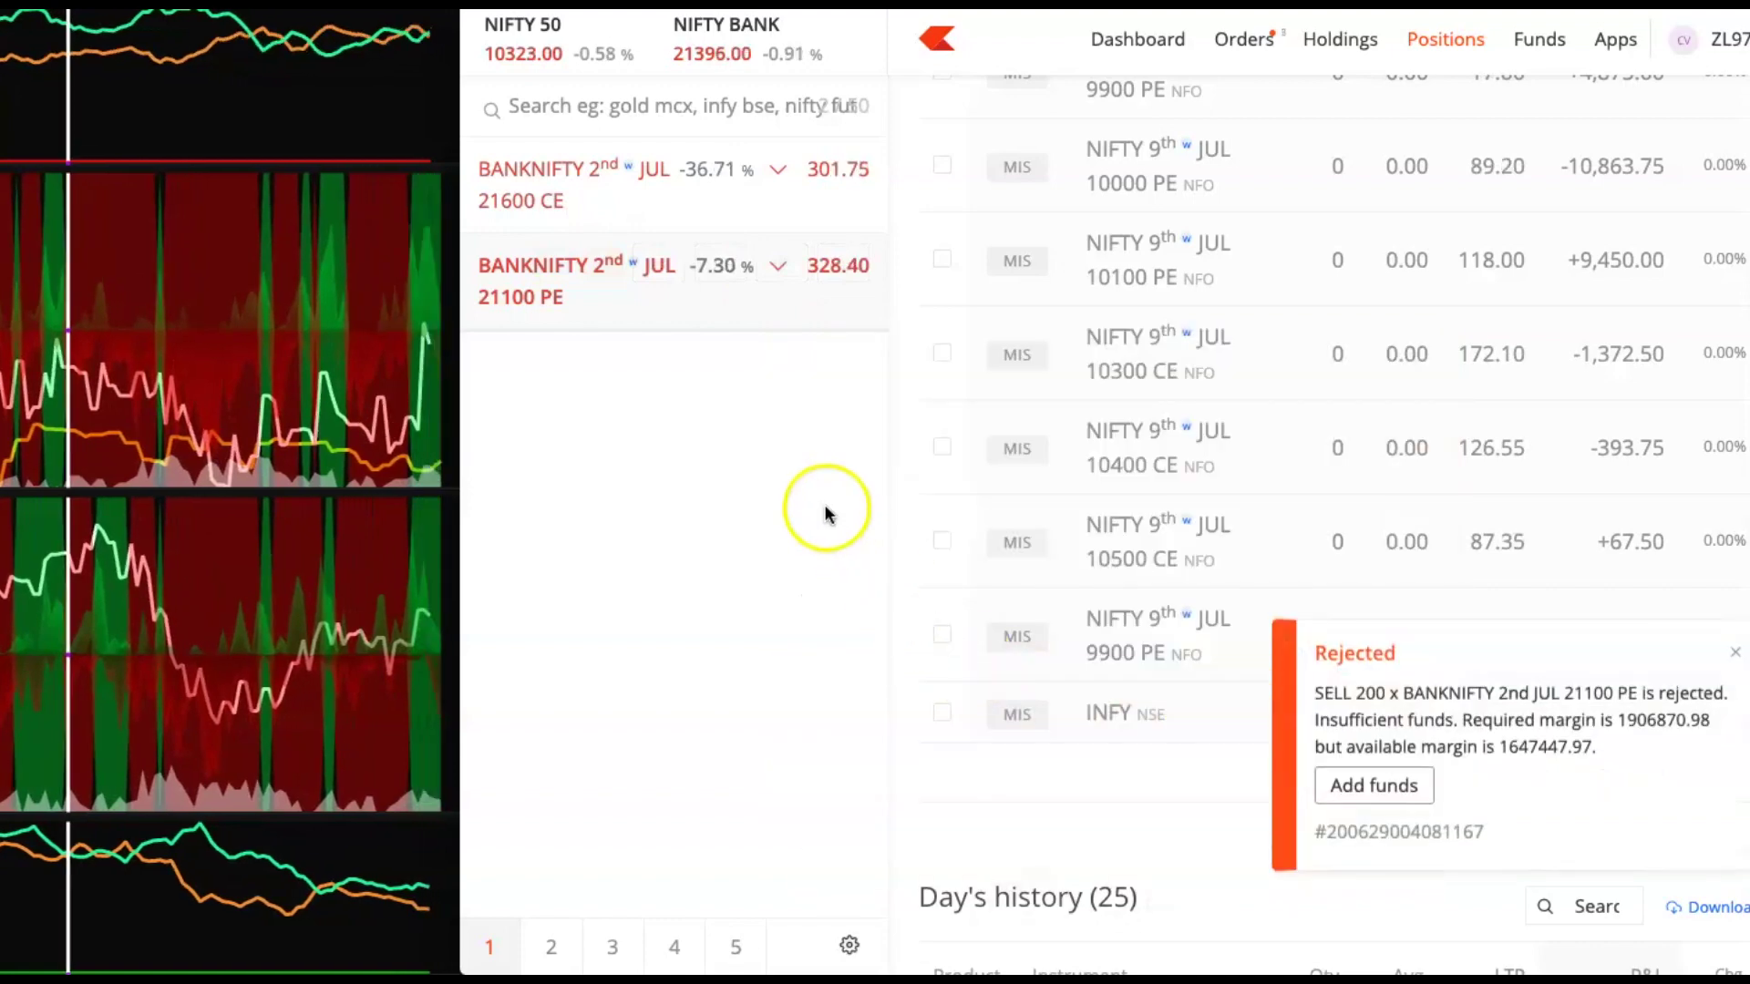
left_click(604, 264)
type("80")
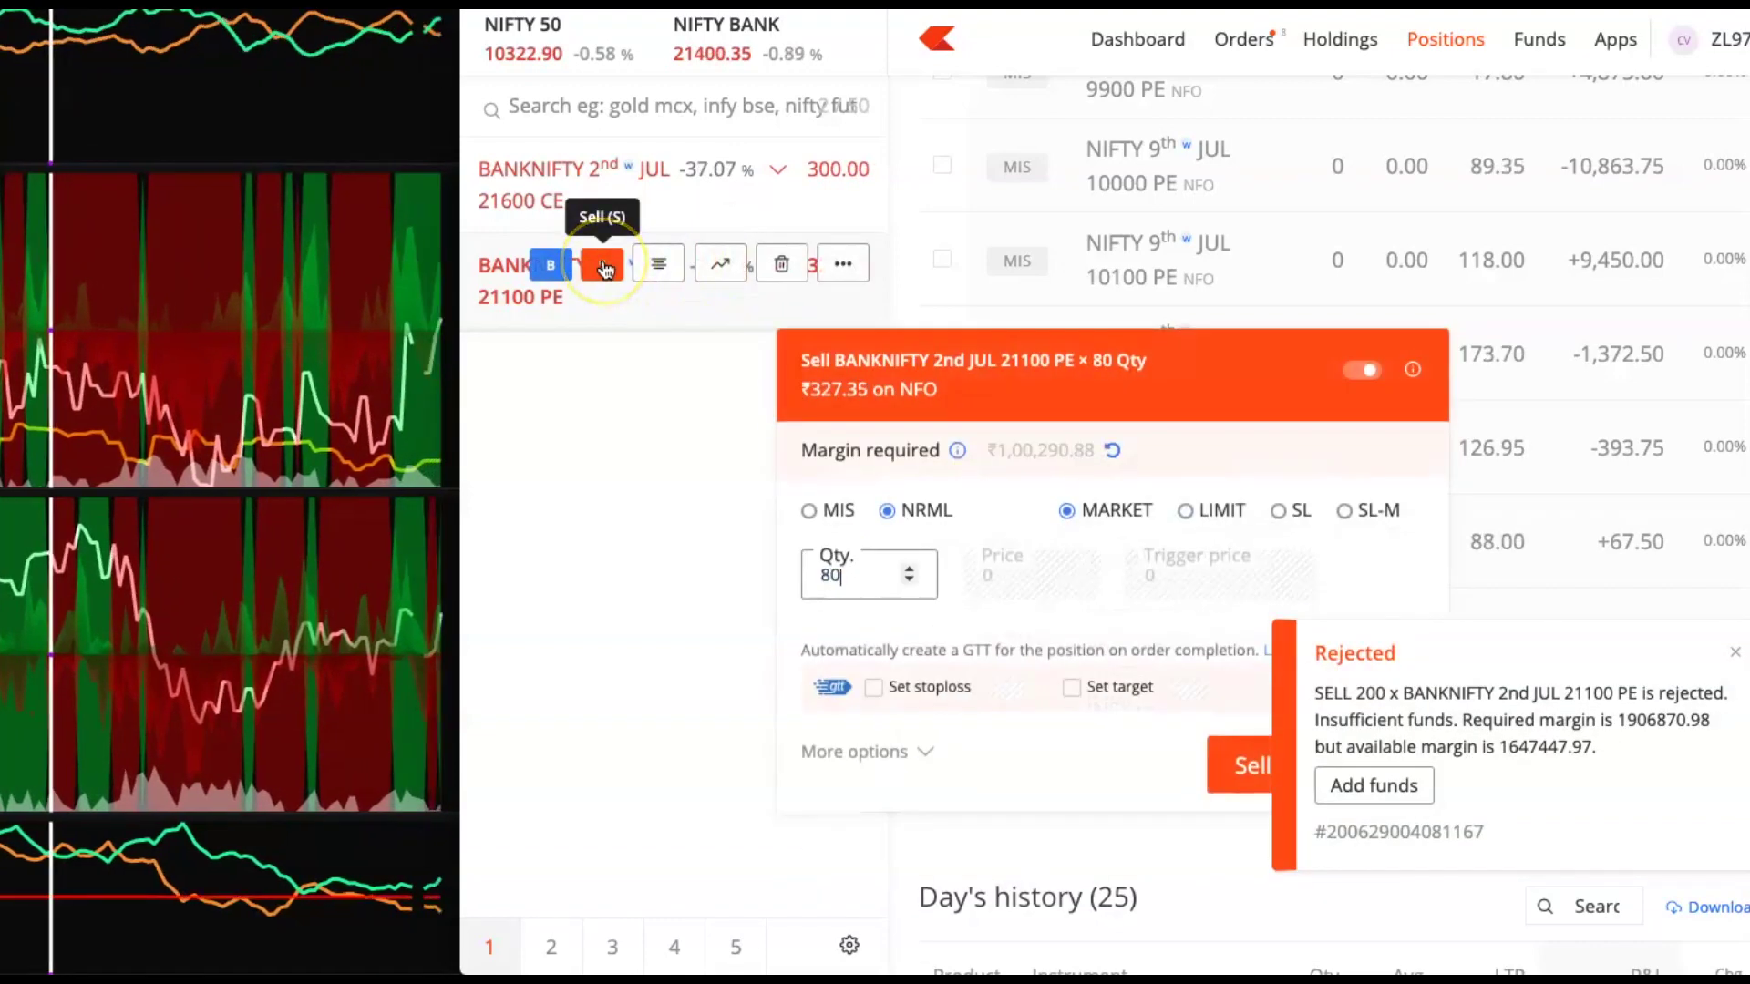
key("Return")
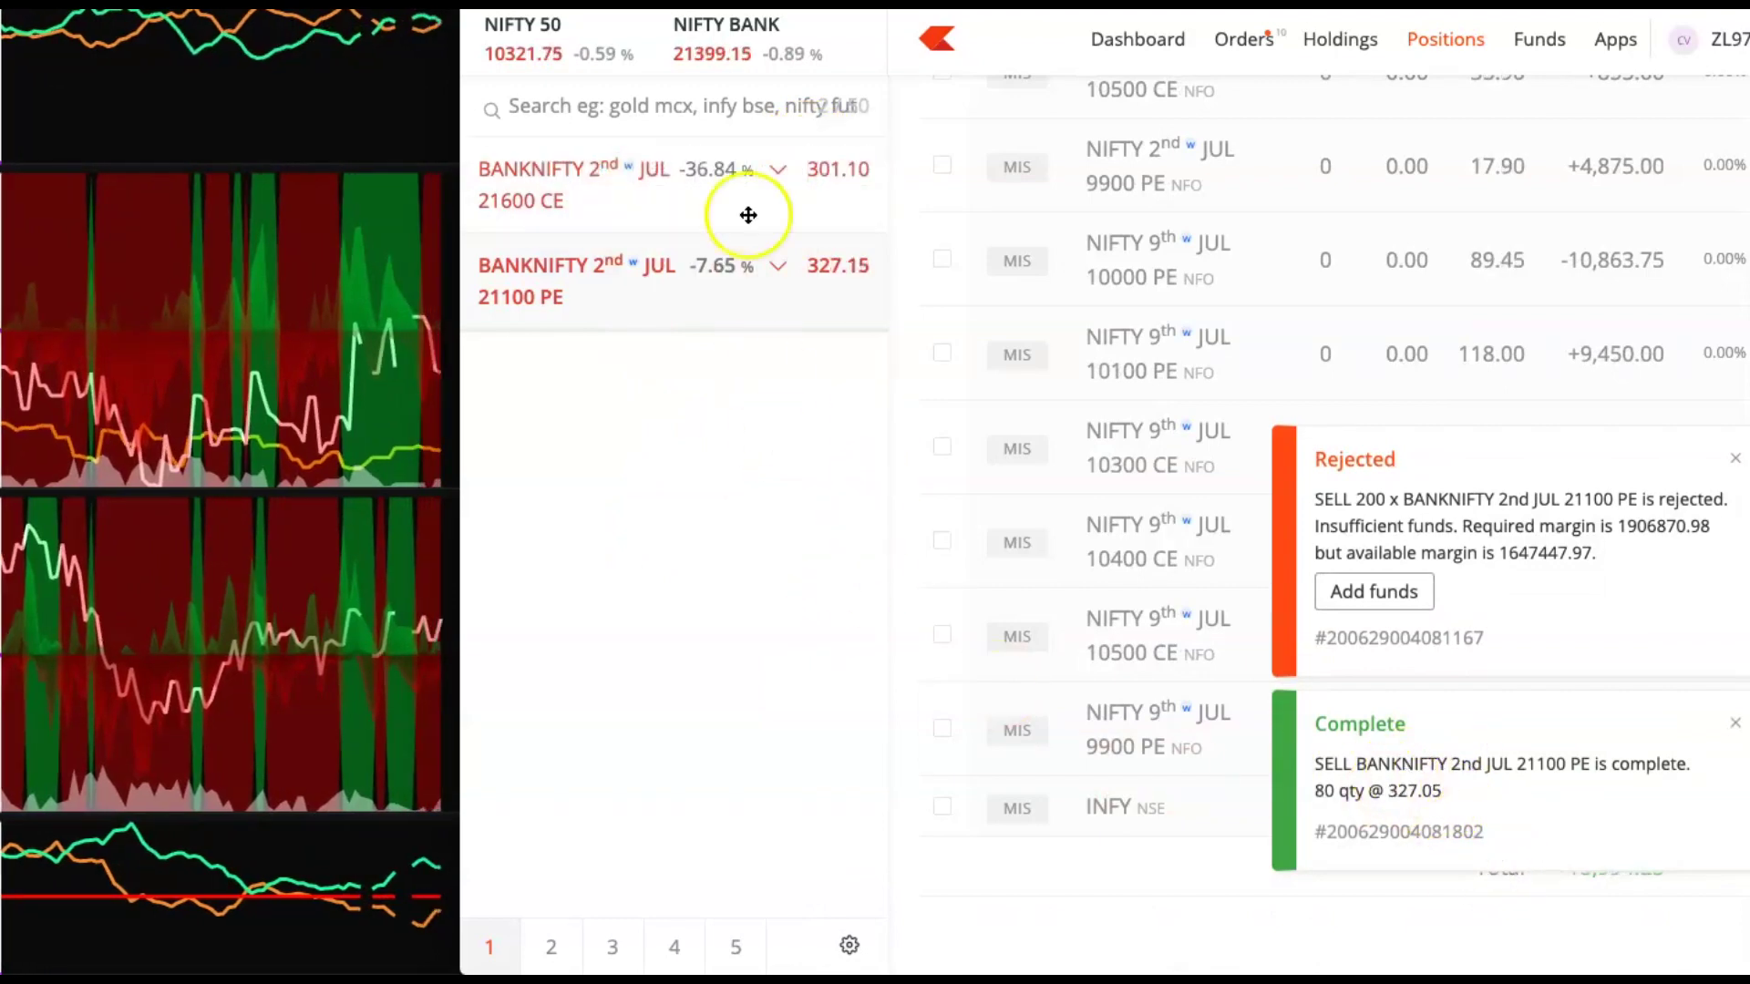
Replace the default 120 quantity with 80 and sell BANKNIFTY 21600 CE, filling at 308
left_click(601, 168)
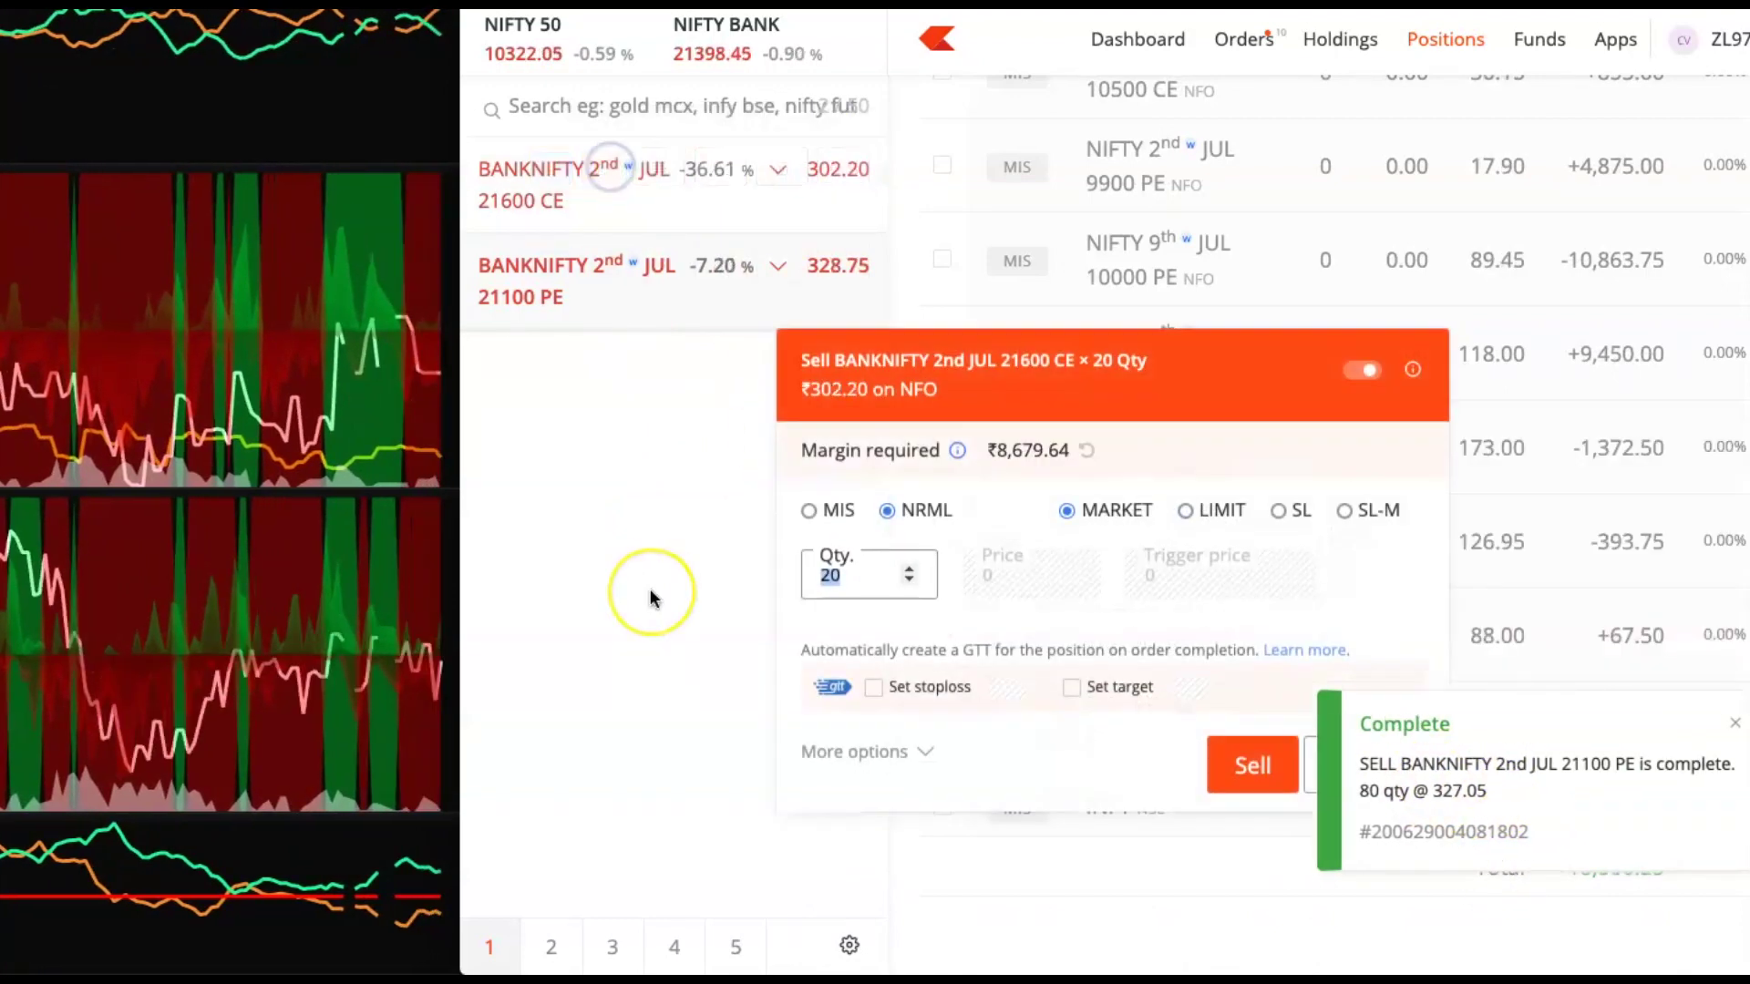
type("80")
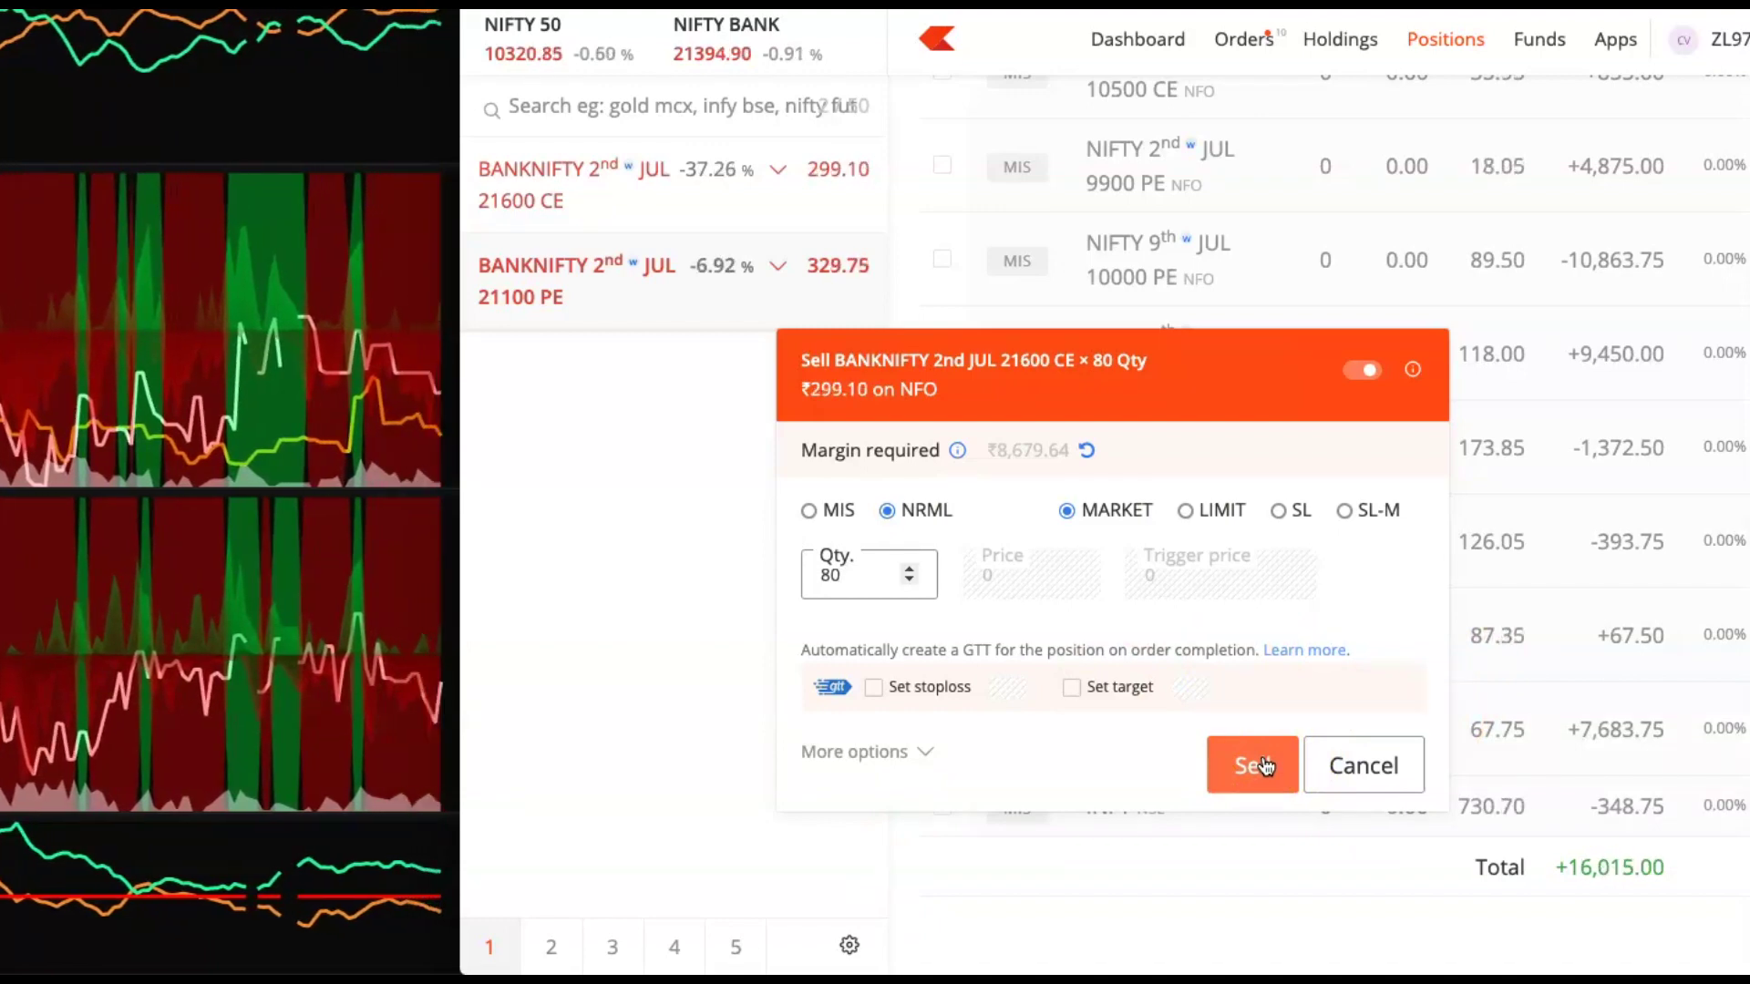
double_click(847, 574)
type("12")
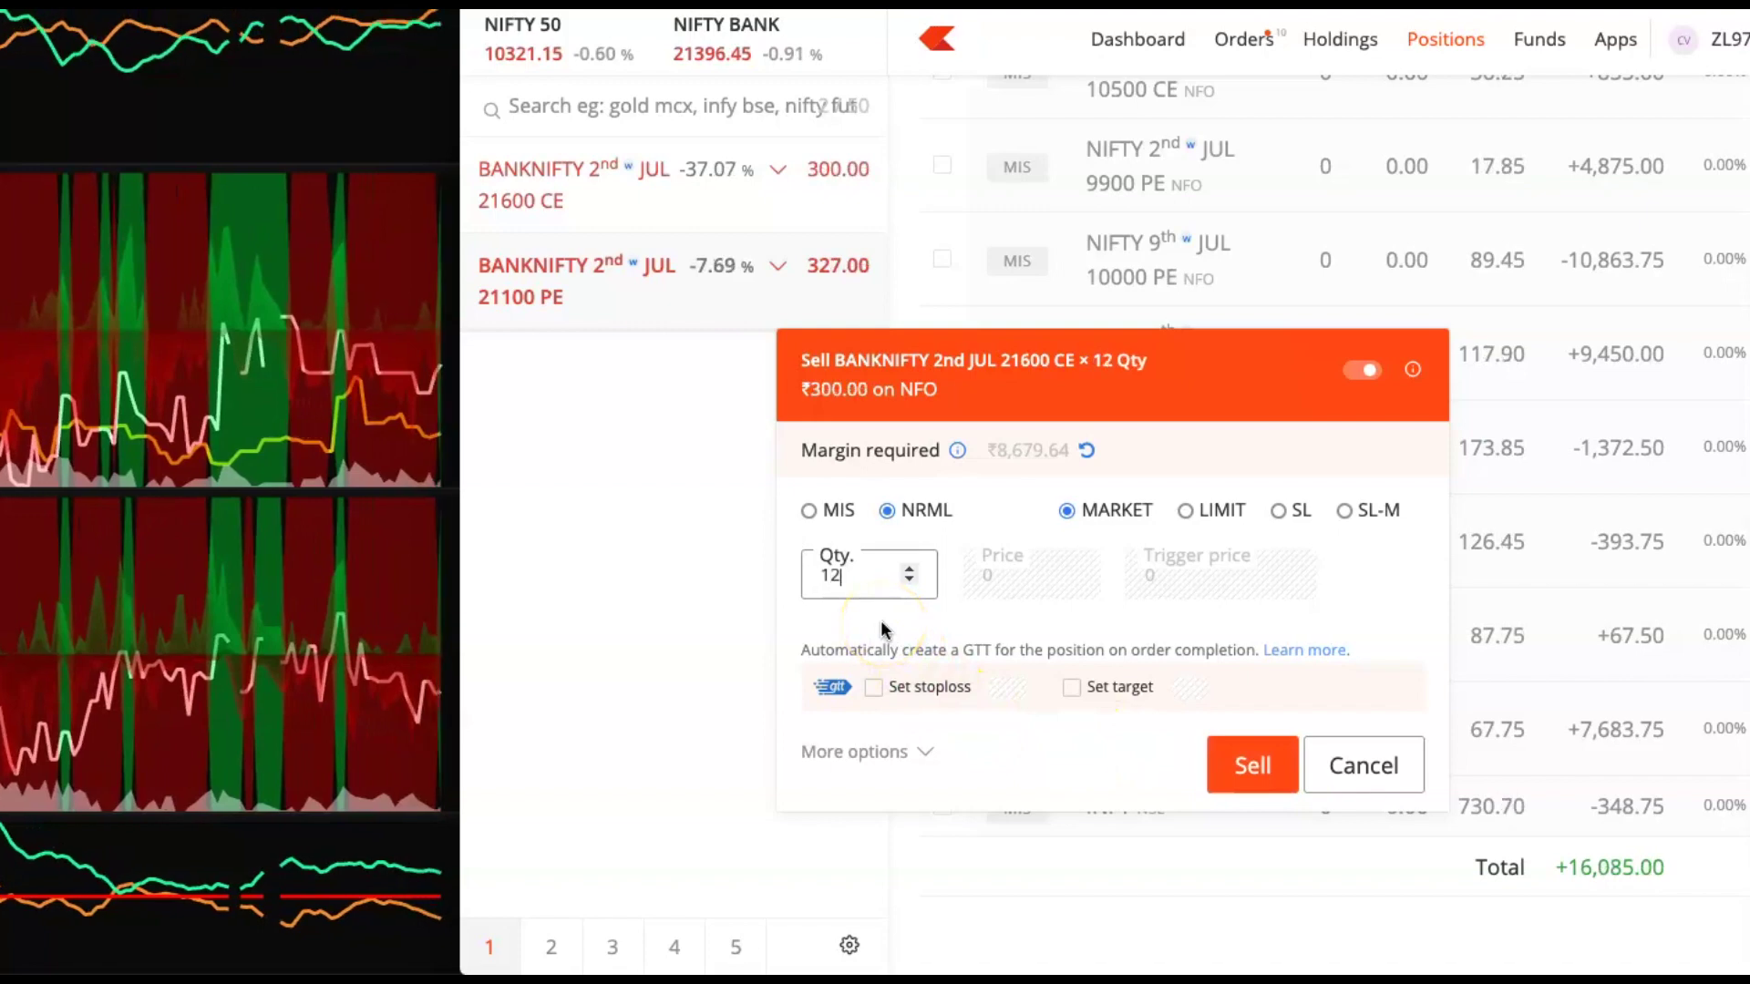
type("0")
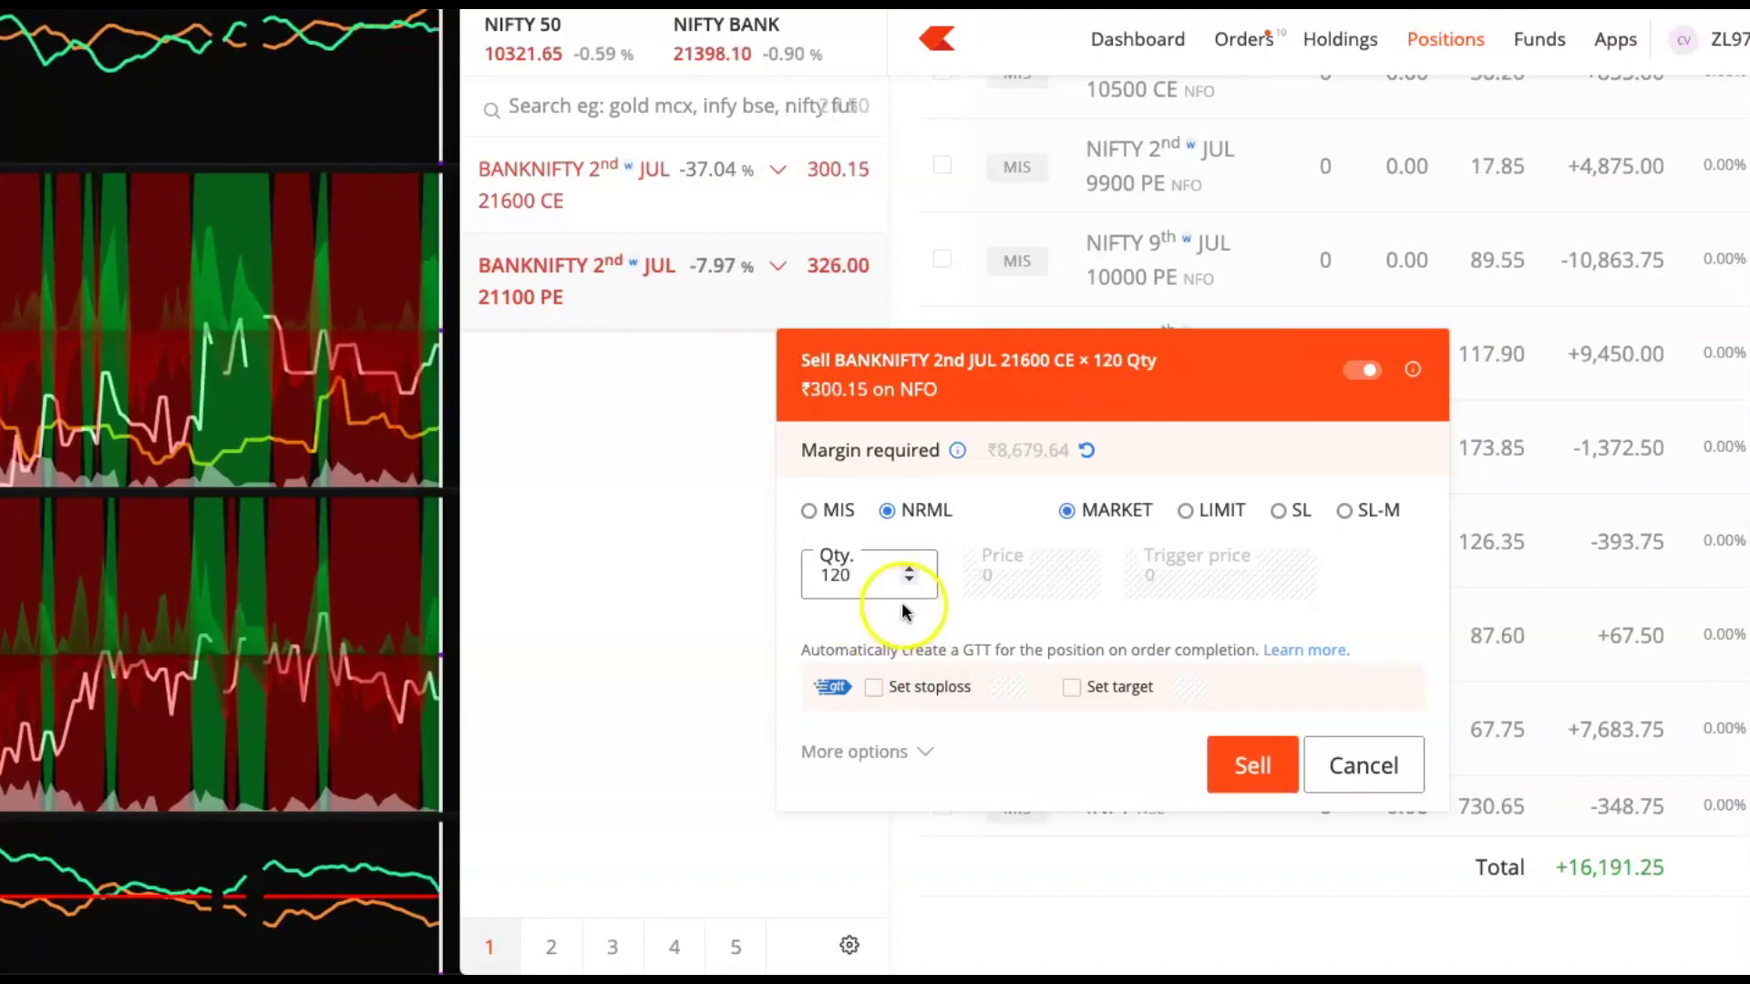
double_click(831, 575)
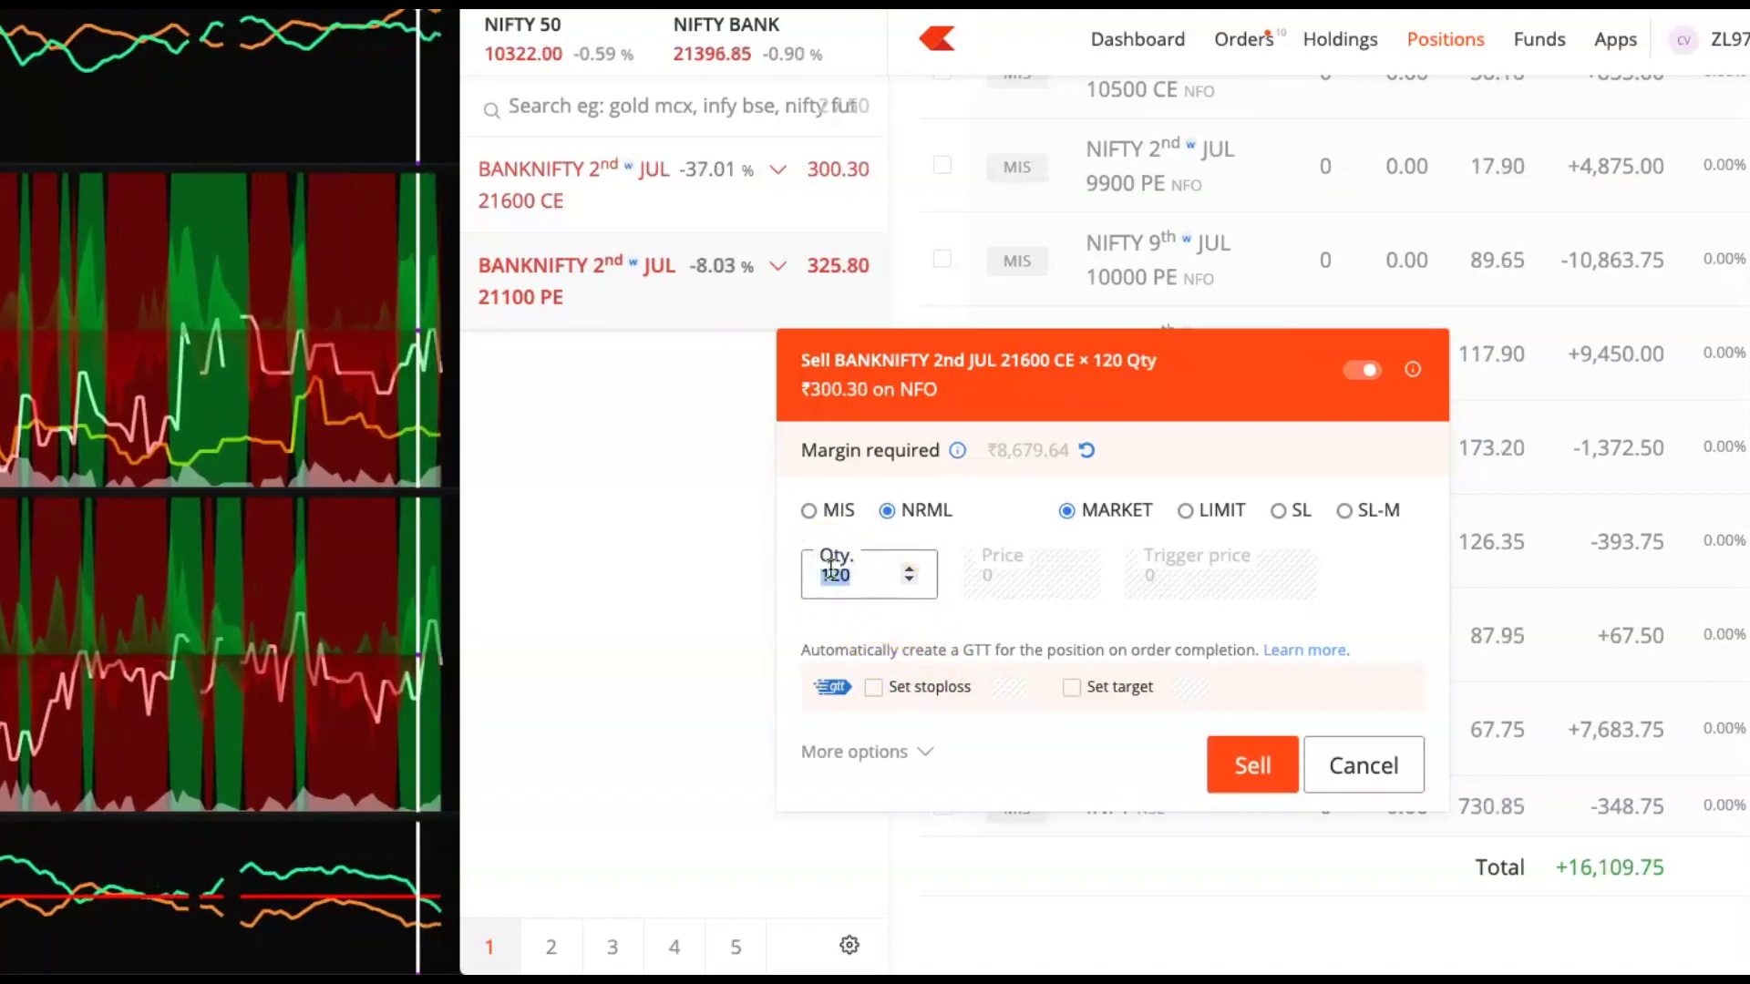
type("80")
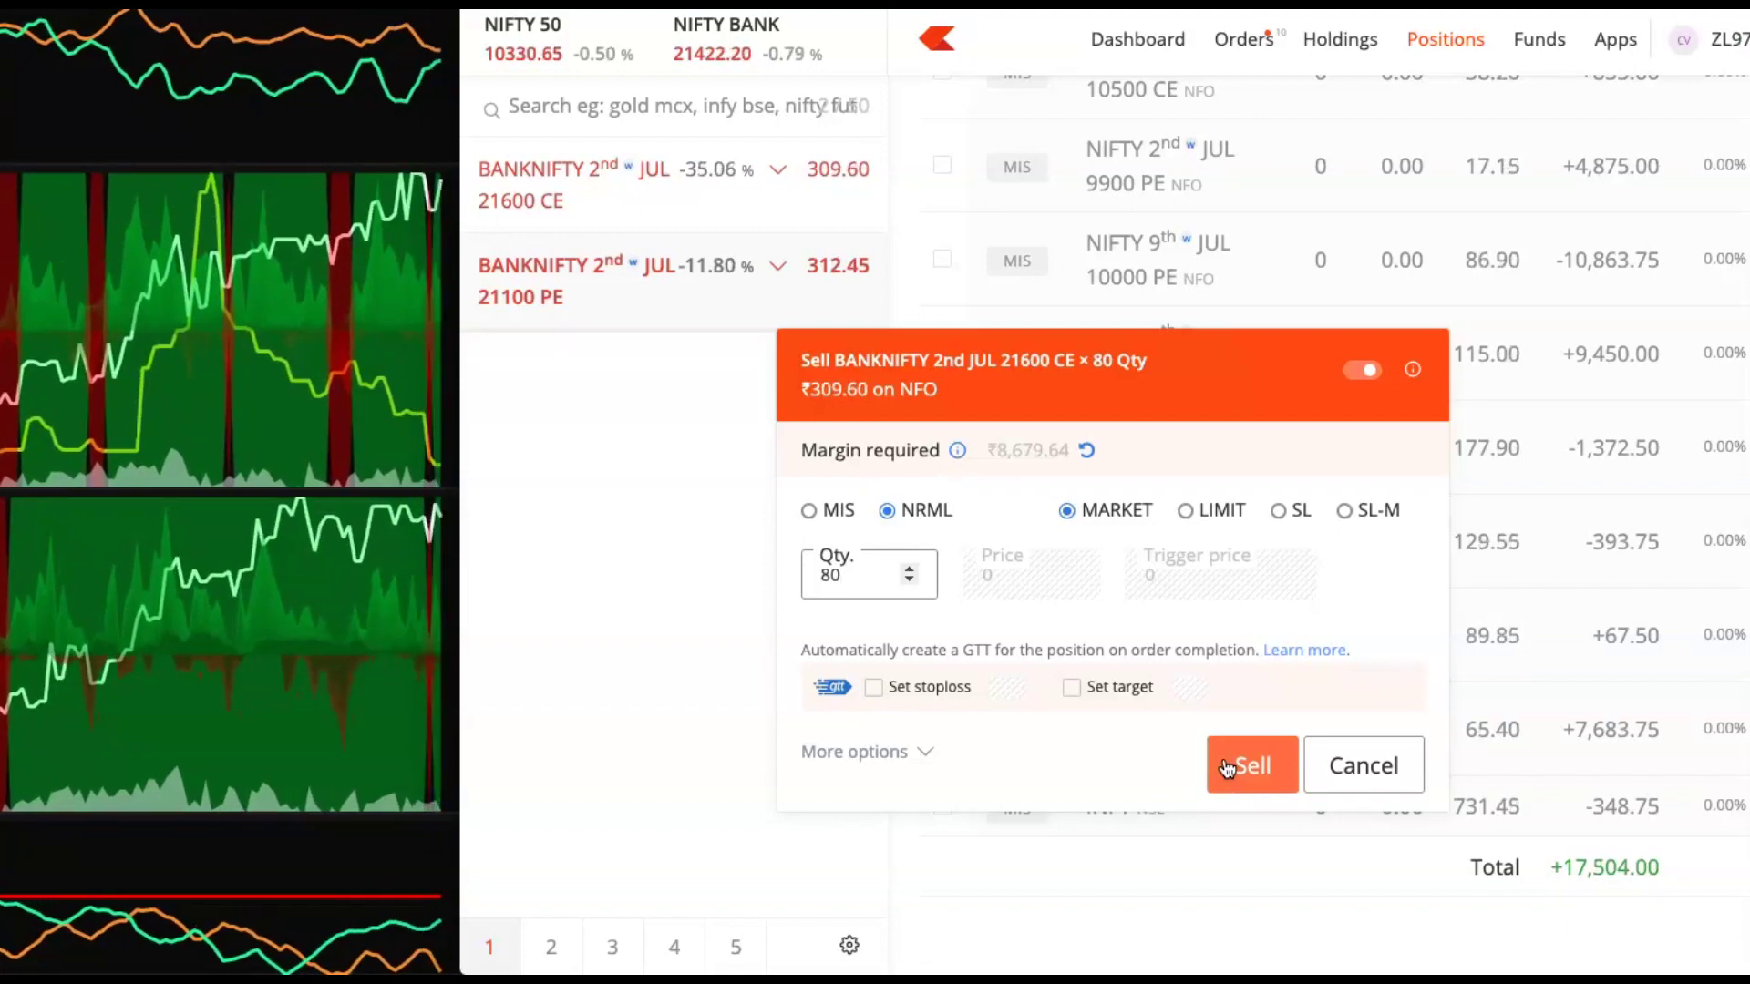
left_click(1226, 768)
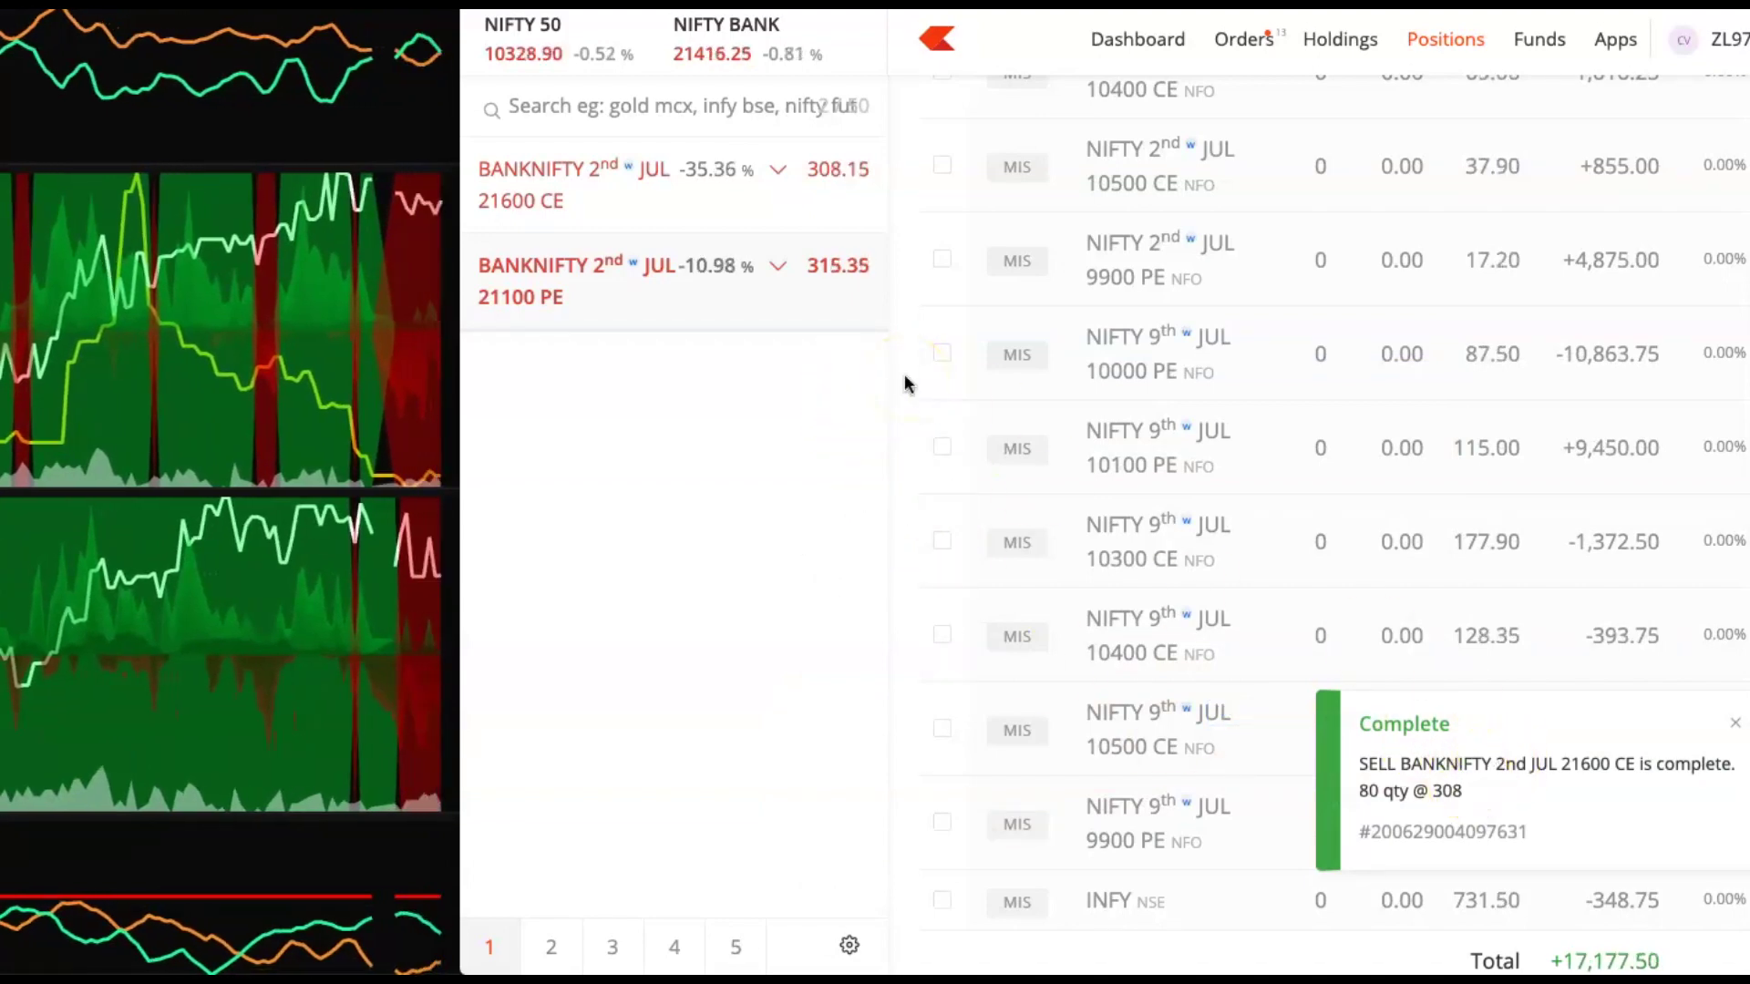
left_click(1243, 39)
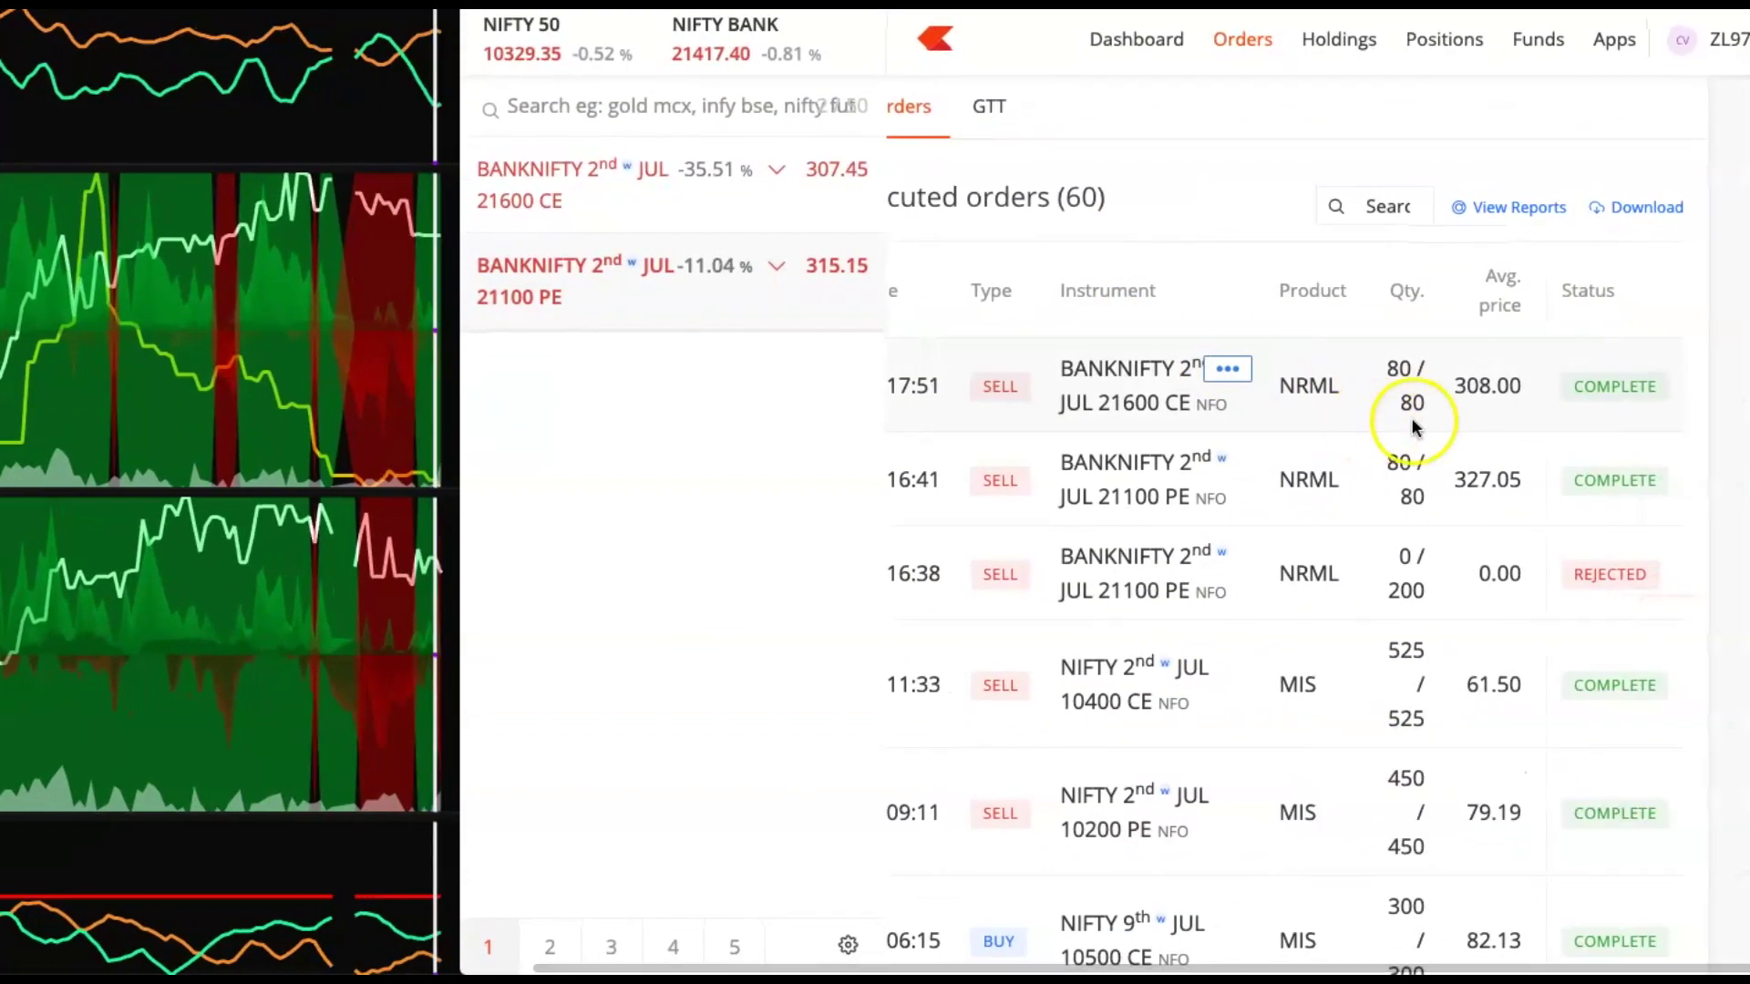
Highlight the 327.05 and 308.00 average prices in Executed orders, then head back to Positions
double_click(1490, 481)
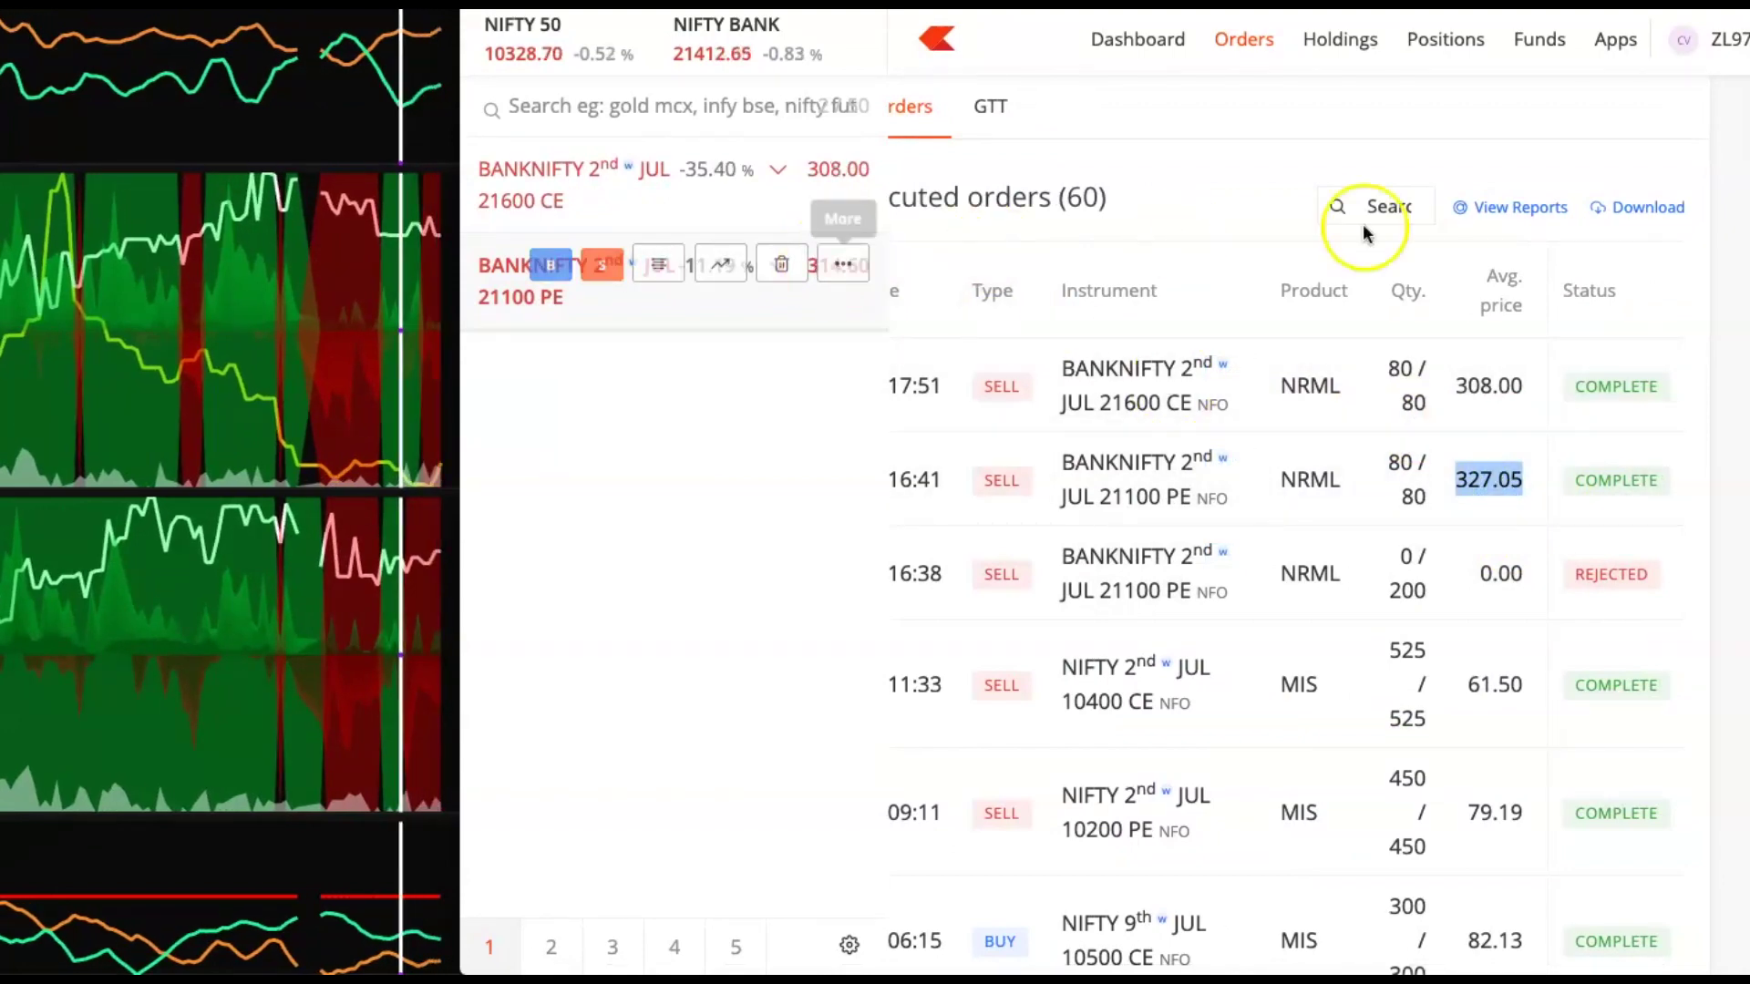
double_click(1491, 386)
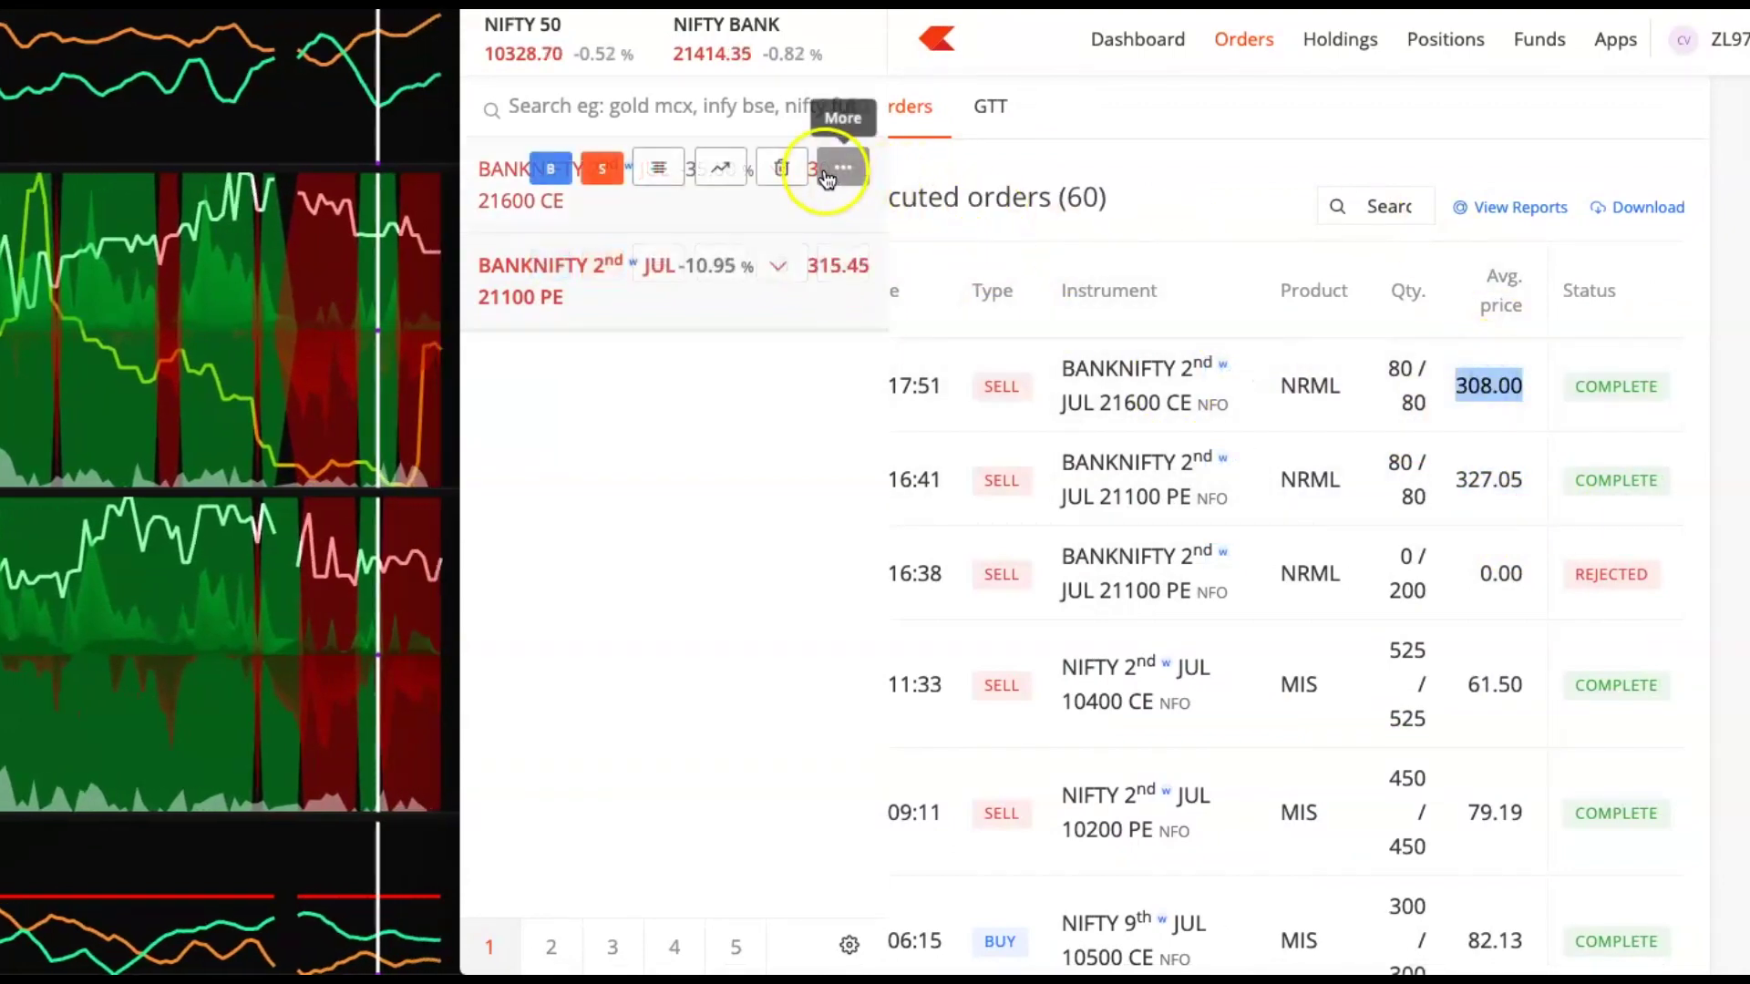
left_click(715, 474)
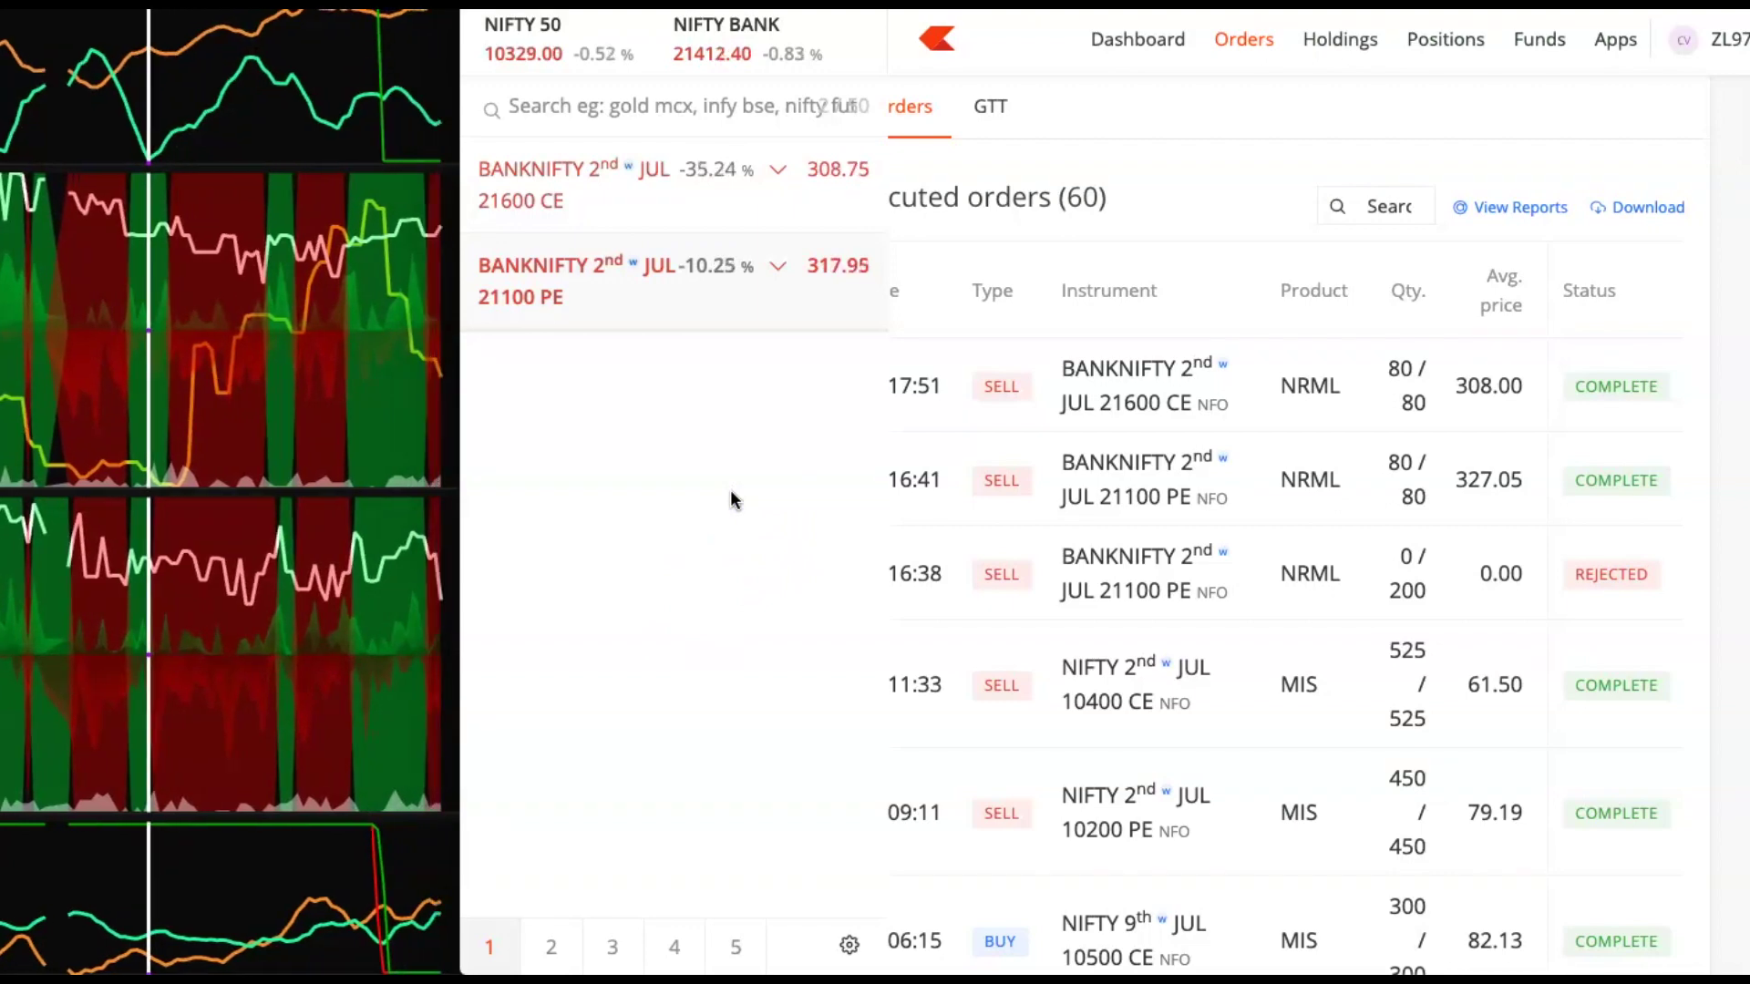
left_click(1438, 41)
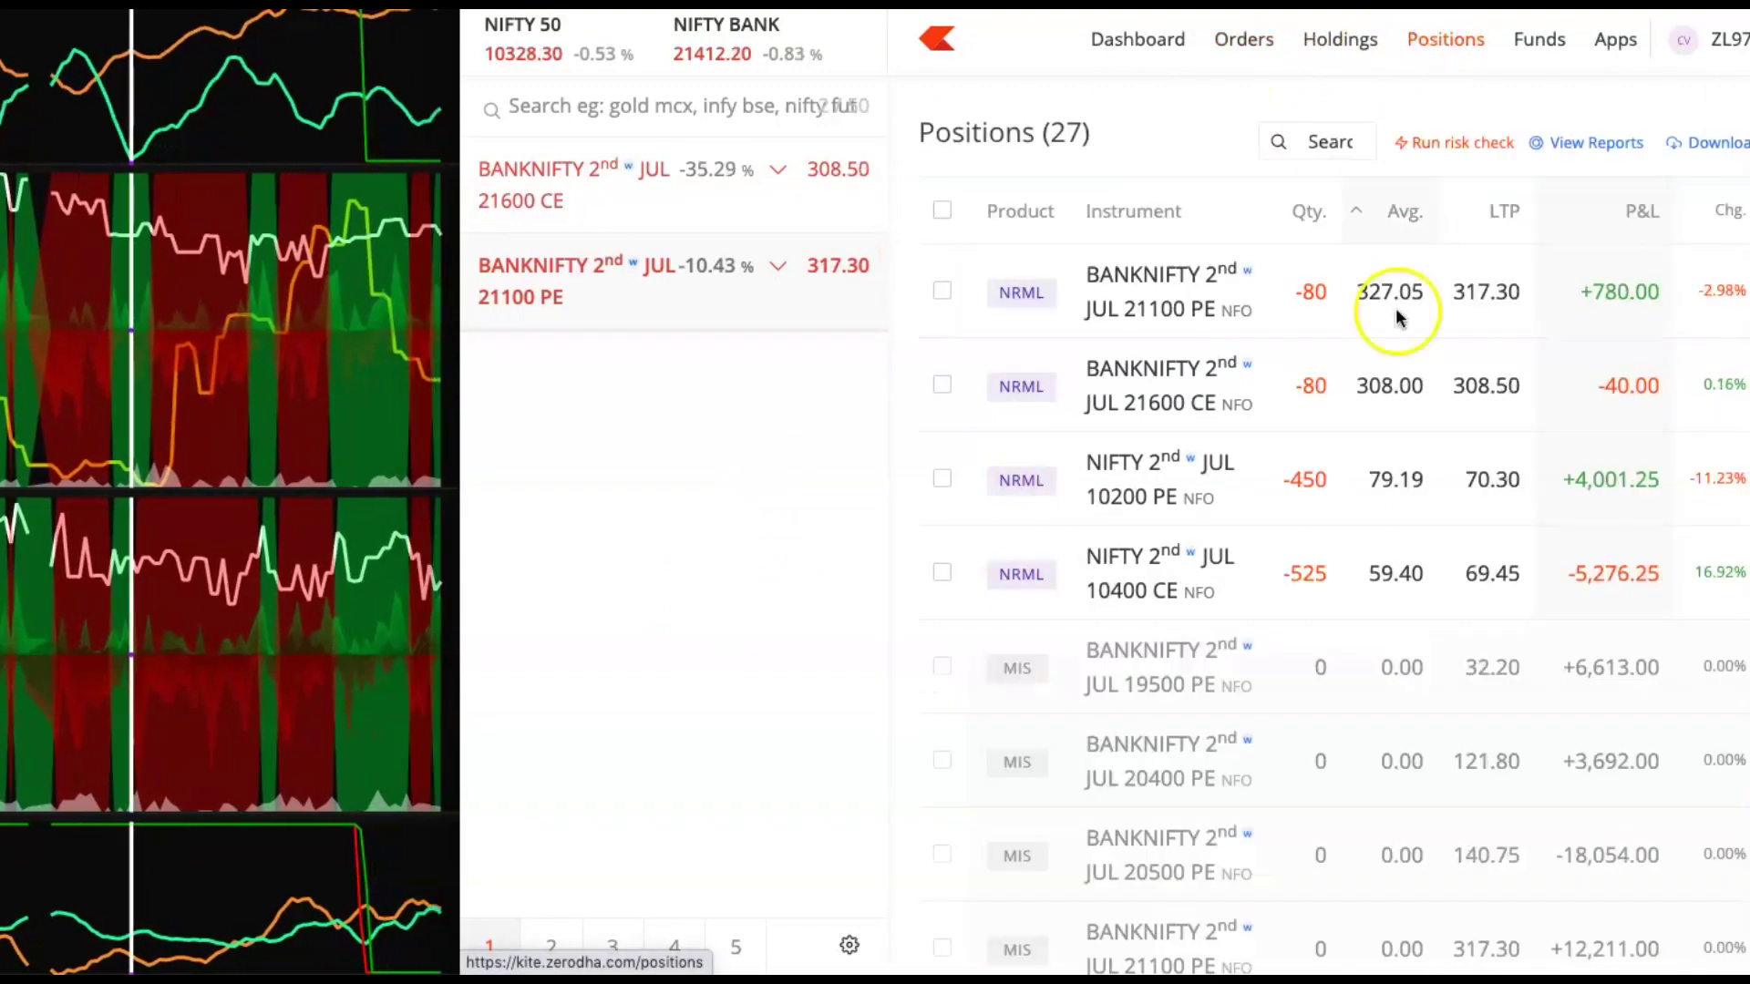
scroll(1319, 702, "down", 5)
scroll(1320, 701, "down", 4)
scroll(1320, 702, "down", 3)
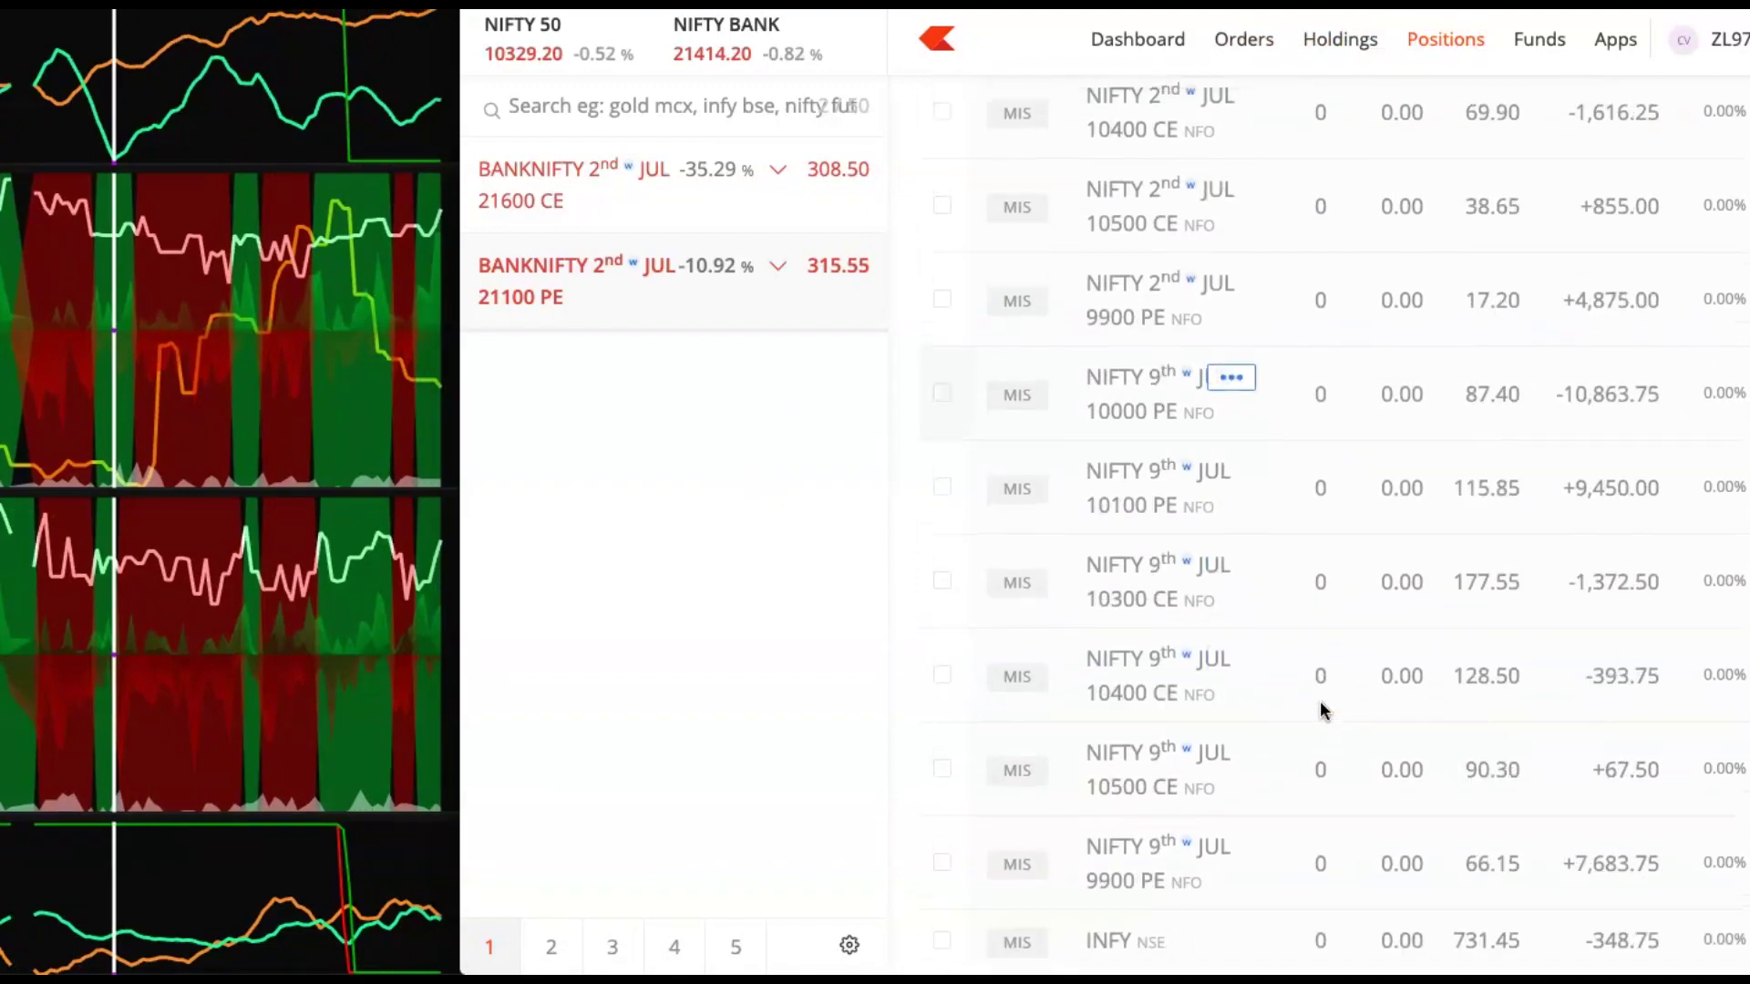
scroll(1319, 701, "down", 4)
scroll(1319, 701, "up", 2)
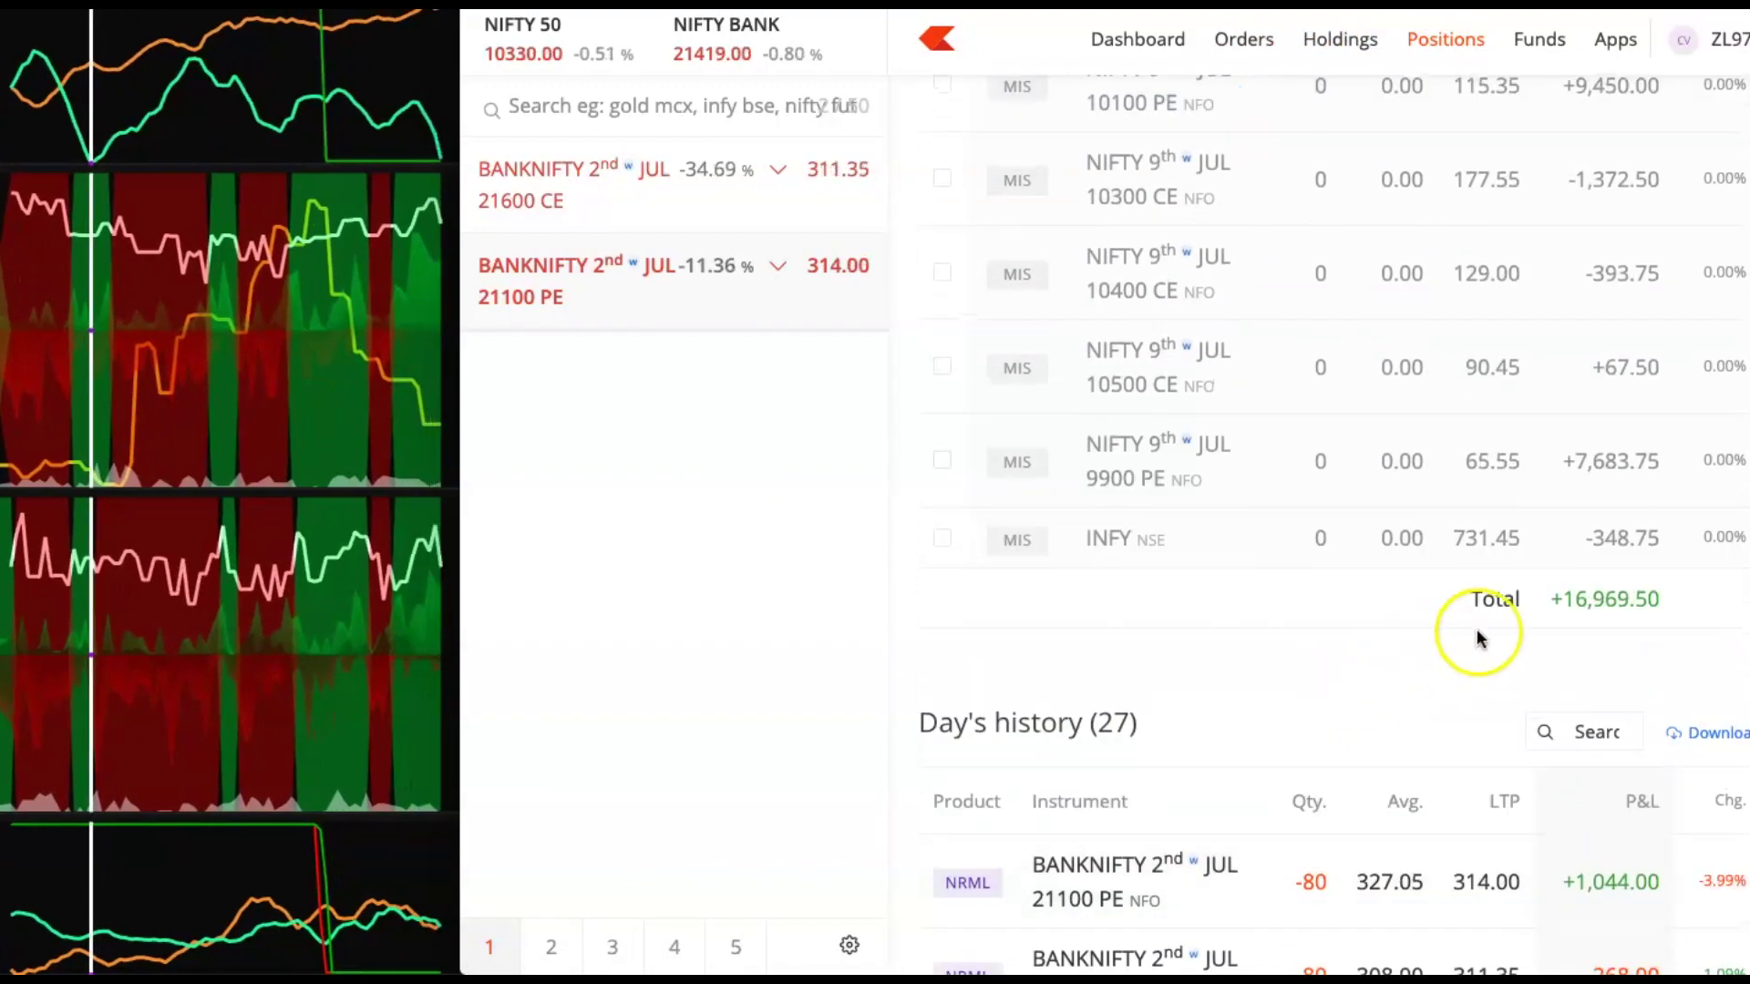
Clear the highlight on the positions total
left_click(1337, 665)
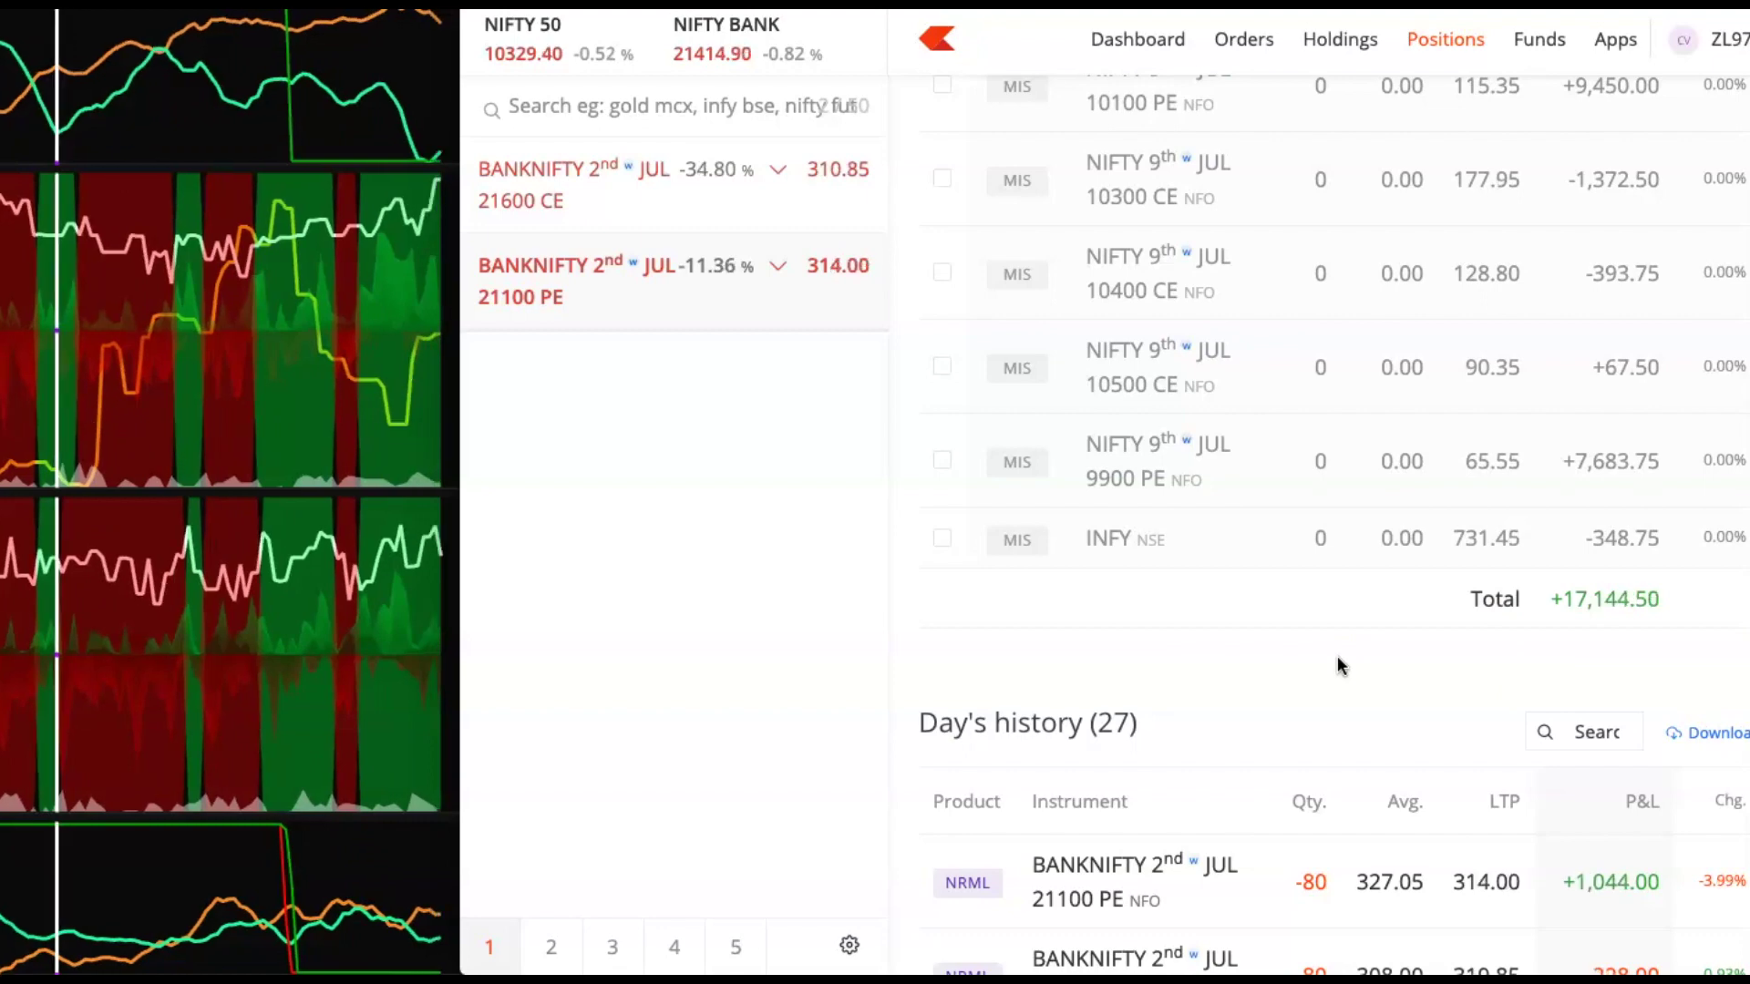
scroll(1337, 664, "up", 4)
scroll(1337, 664, "up", 4)
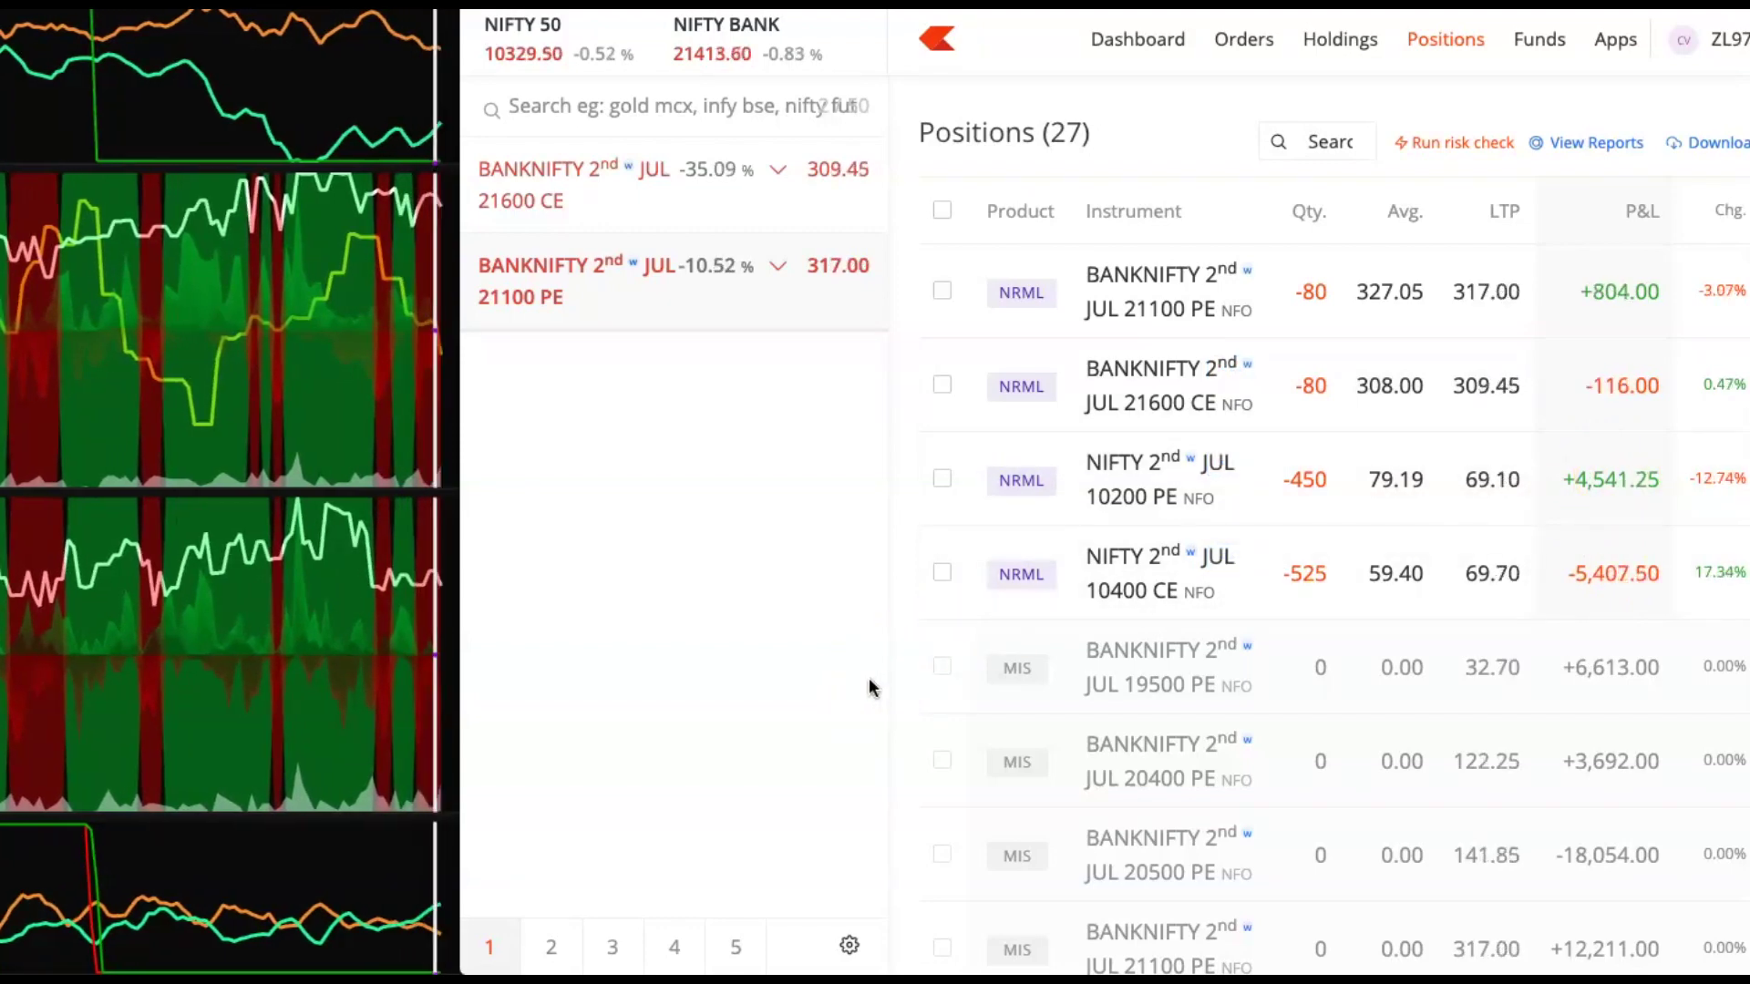
scroll(867, 687, "down", 5)
scroll(868, 687, "down", 4)
scroll(868, 687, "down", 3)
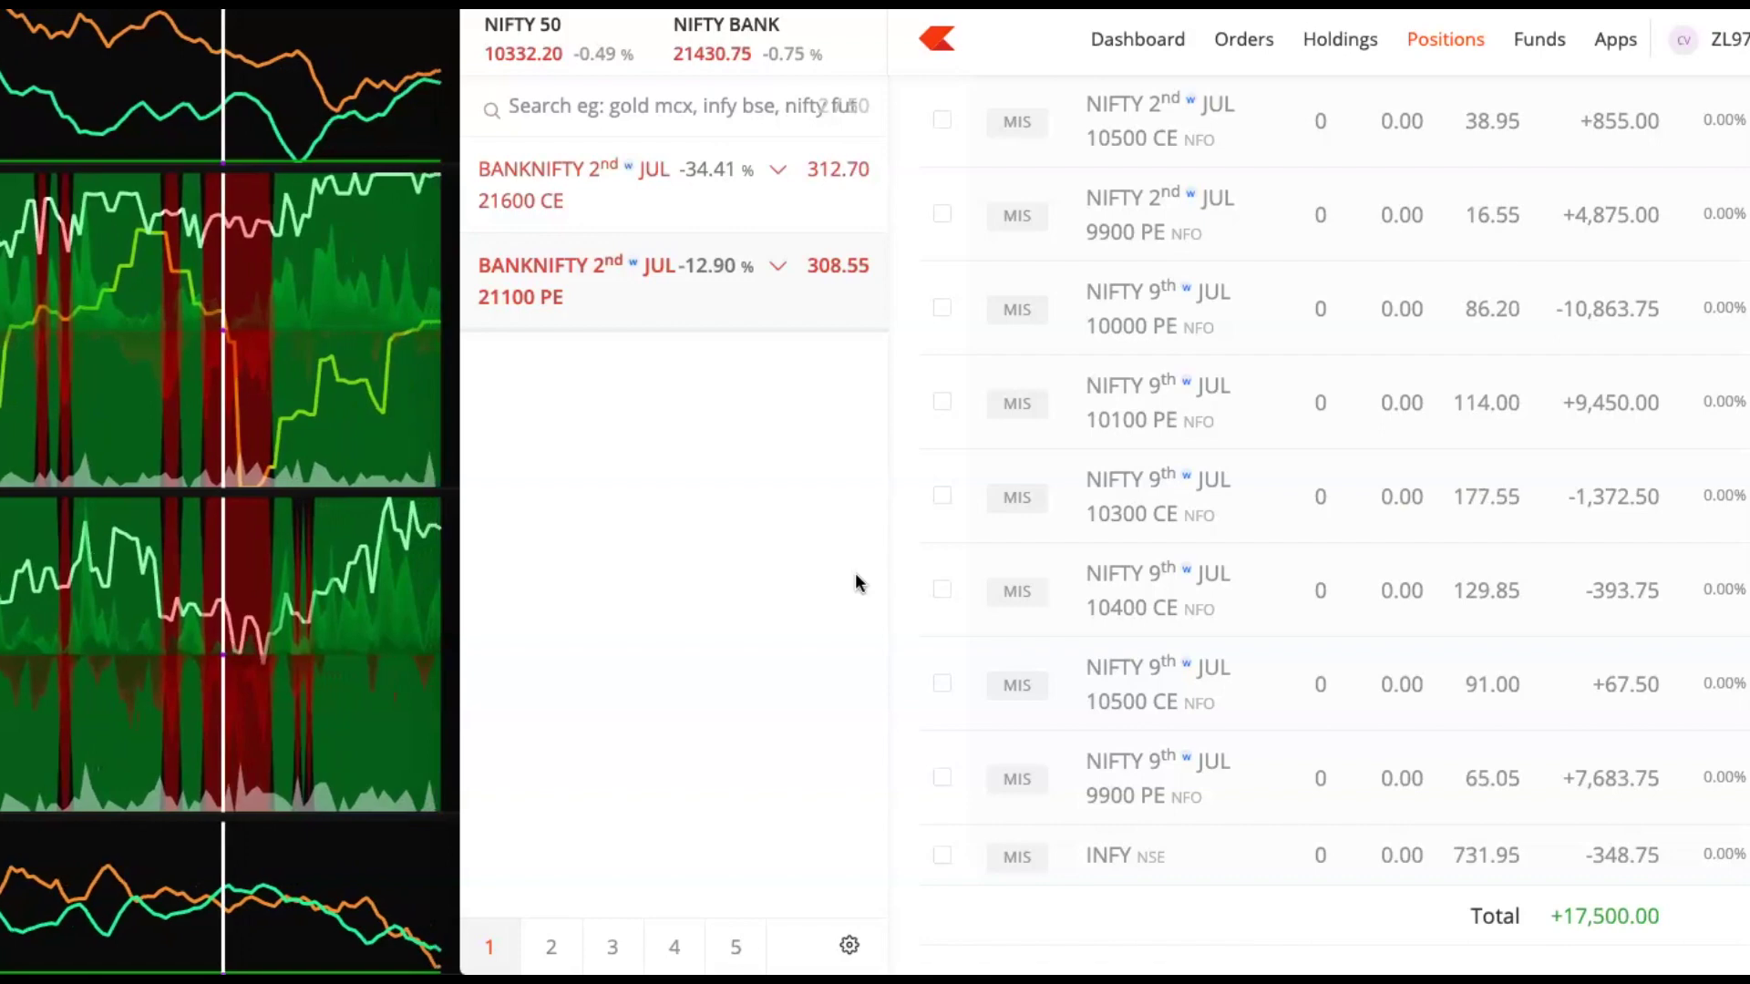
scroll(855, 573, "up", 5)
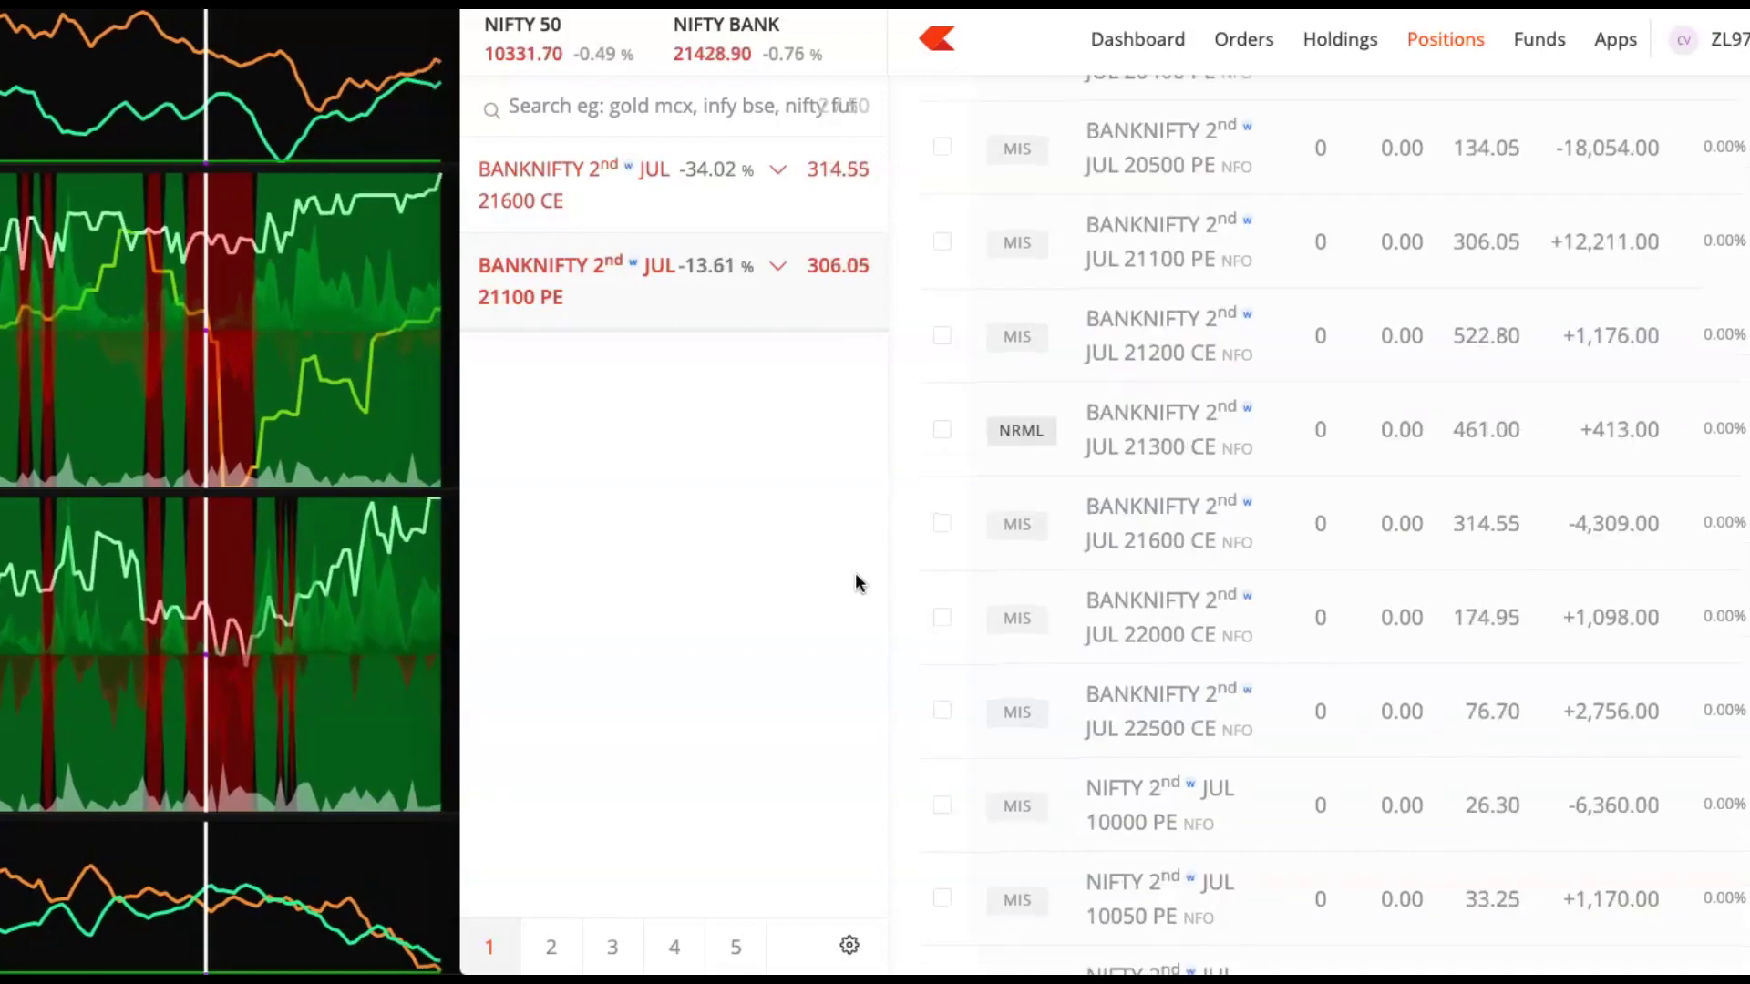
scroll(855, 573, "up", 5)
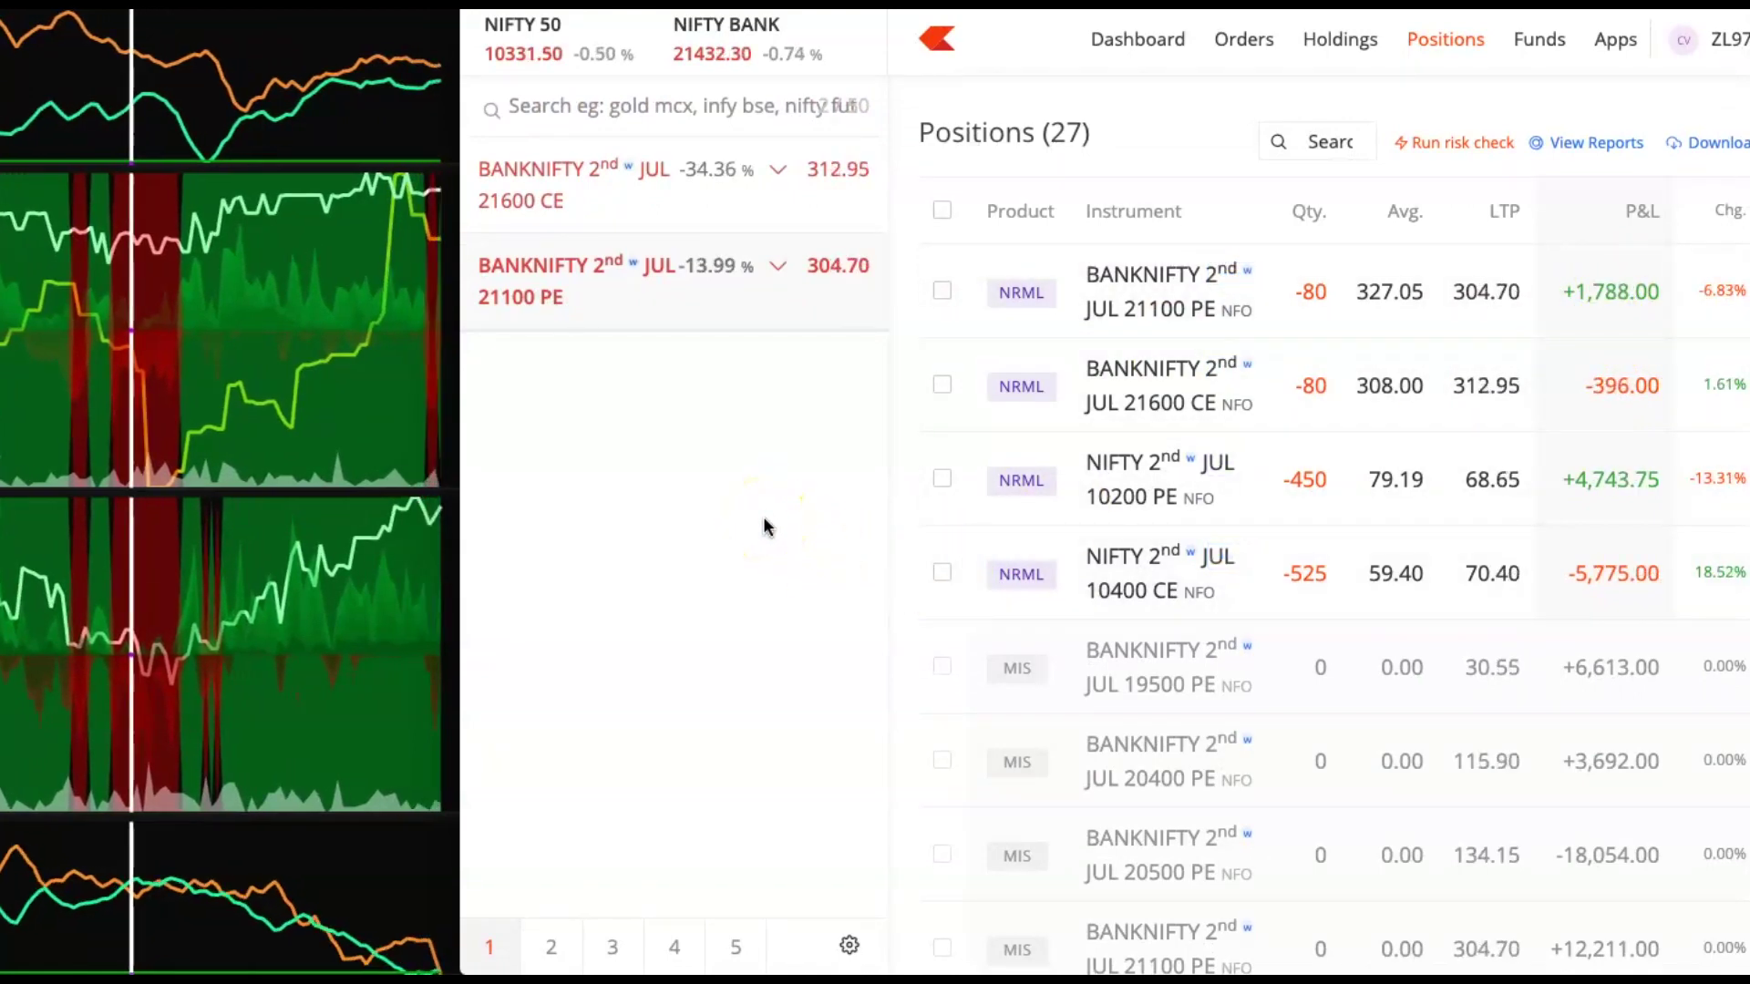
scroll(763, 527, "down", 5)
scroll(763, 526, "down", 3)
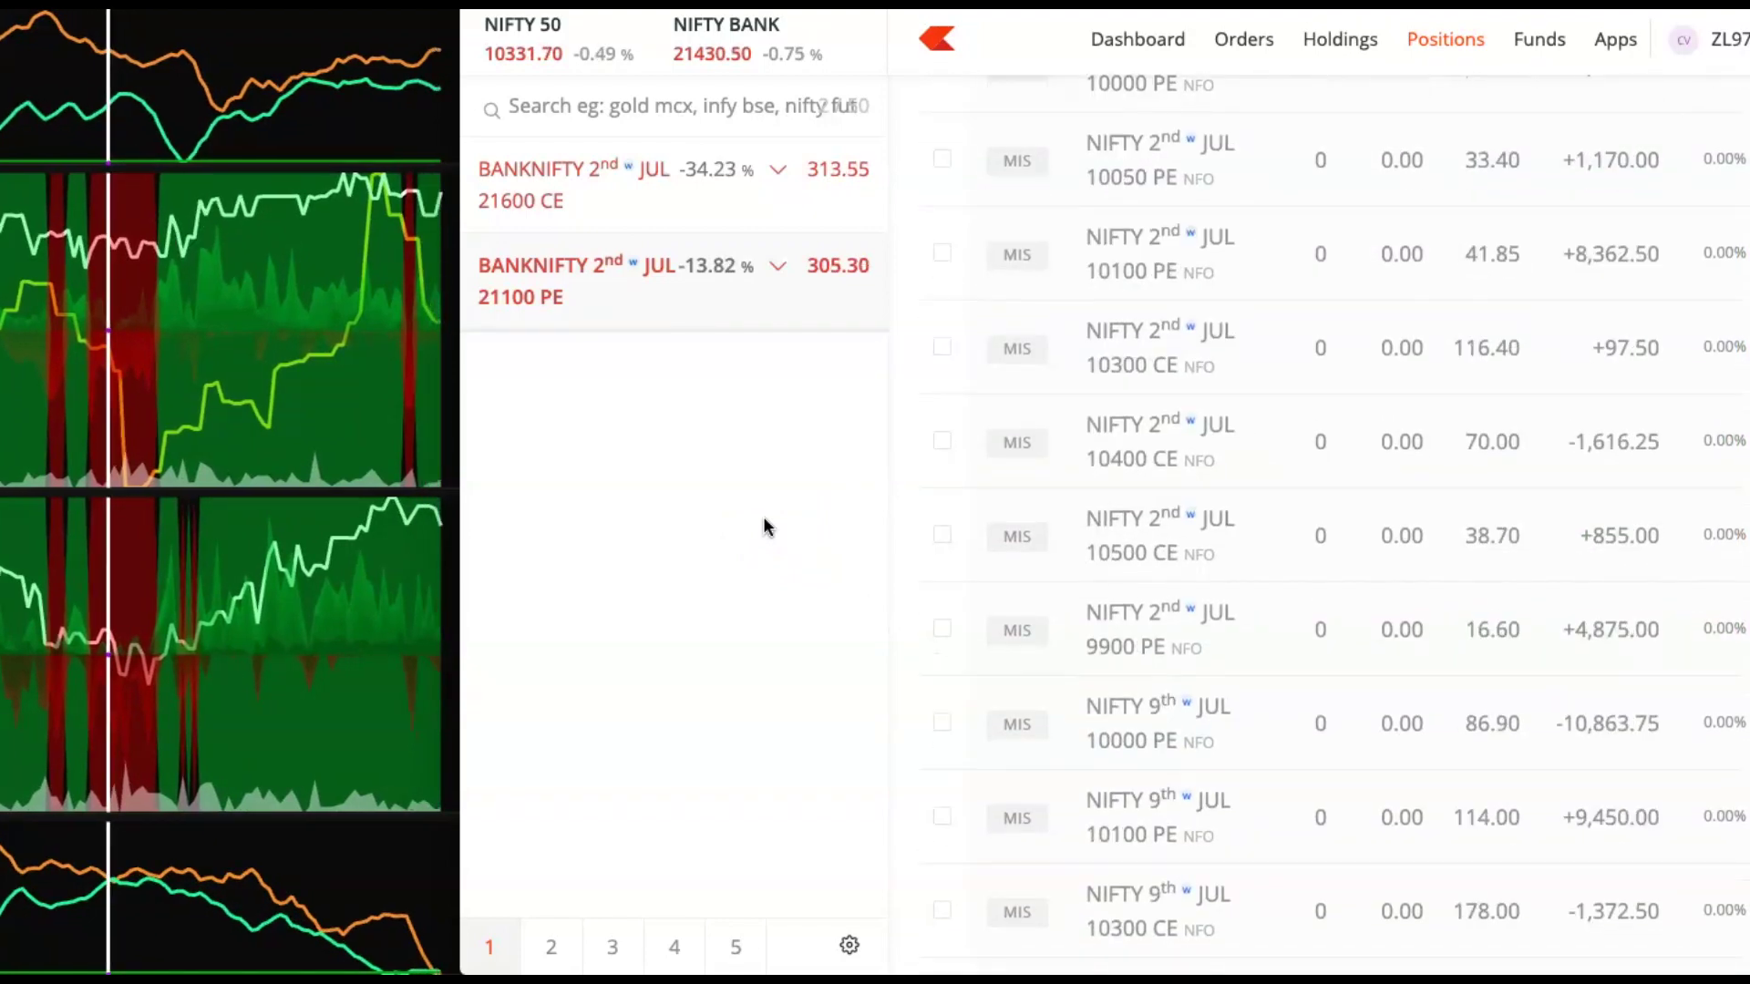
scroll(763, 527, "down", 4)
scroll(764, 527, "down", 3)
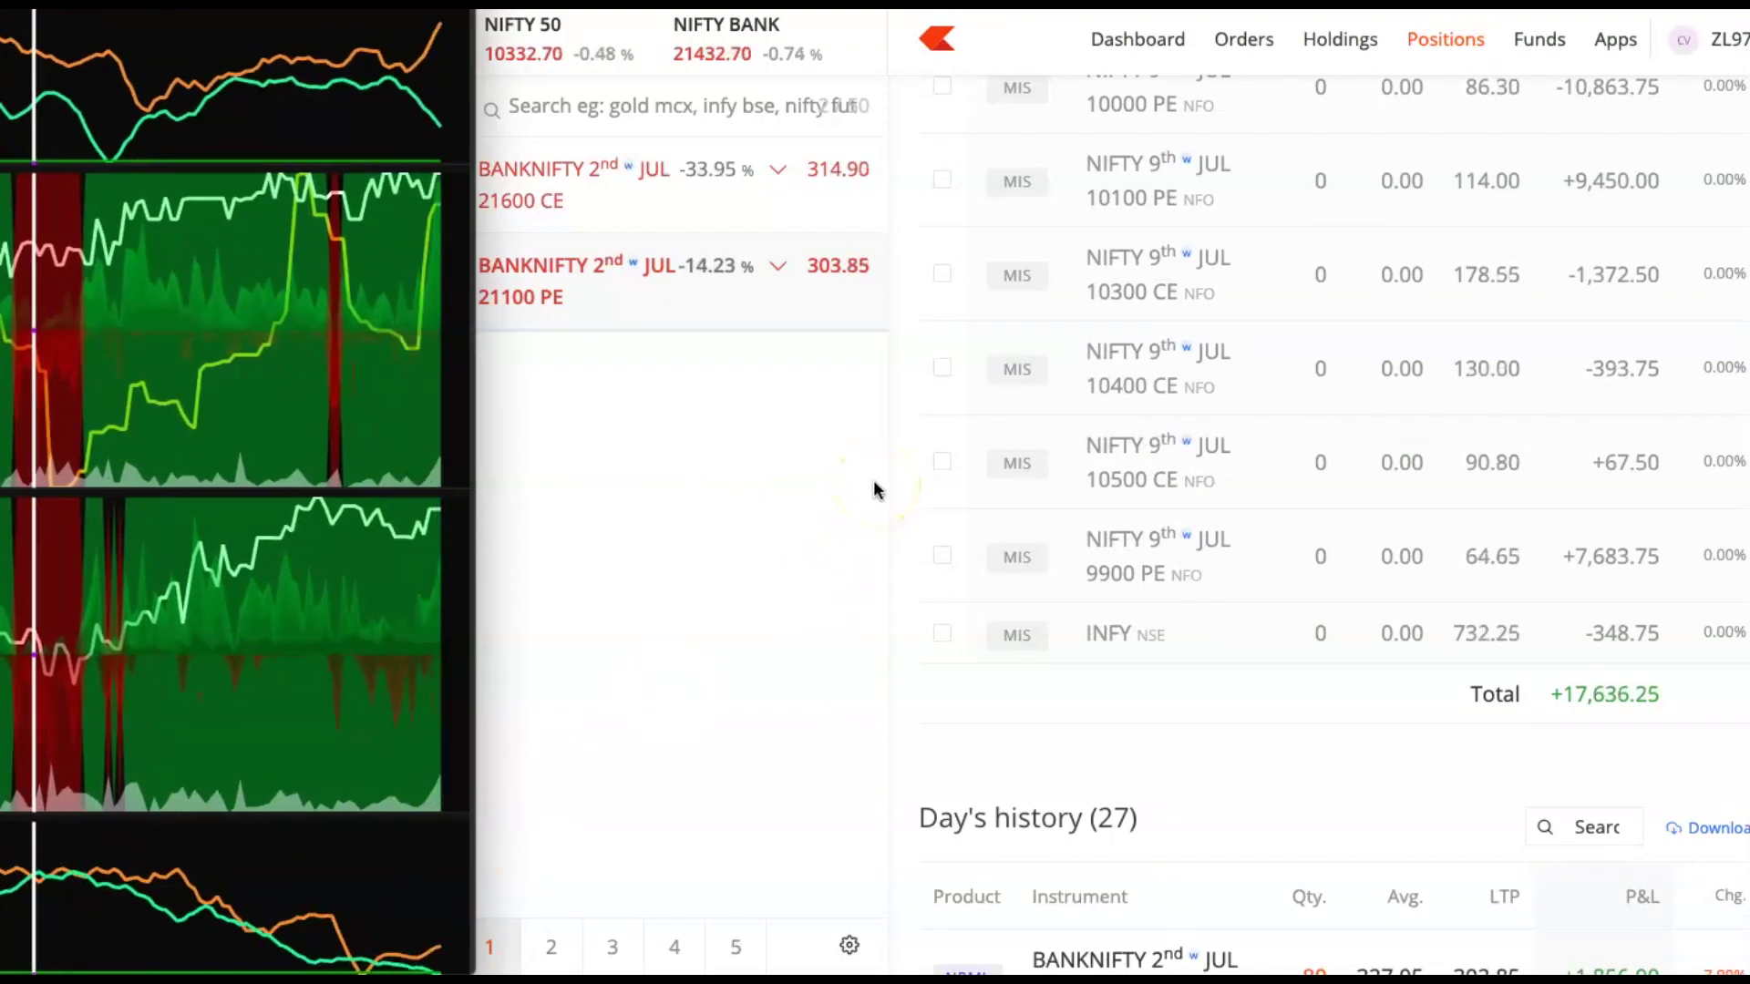
scroll(873, 480, "up", 3)
scroll(874, 479, "up", 3)
scroll(874, 480, "up", 2)
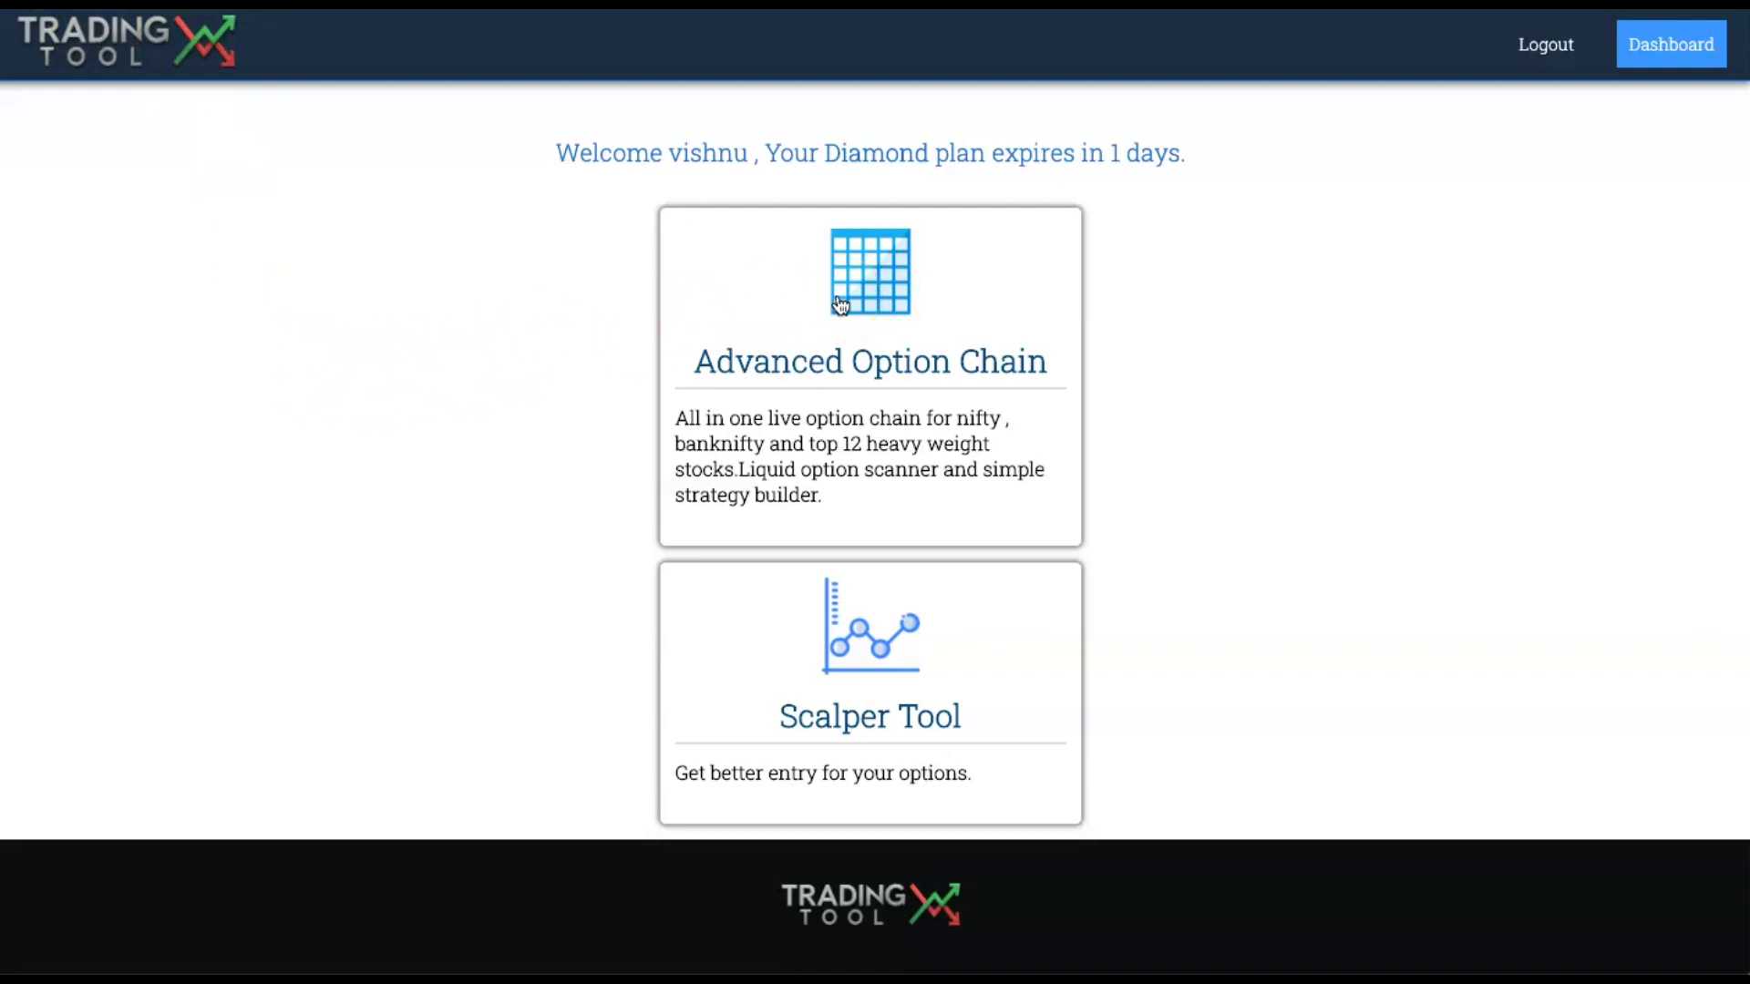
scroll(841, 304, "down", 3)
scroll(840, 305, "up", 3)
scroll(839, 304, "down", 3)
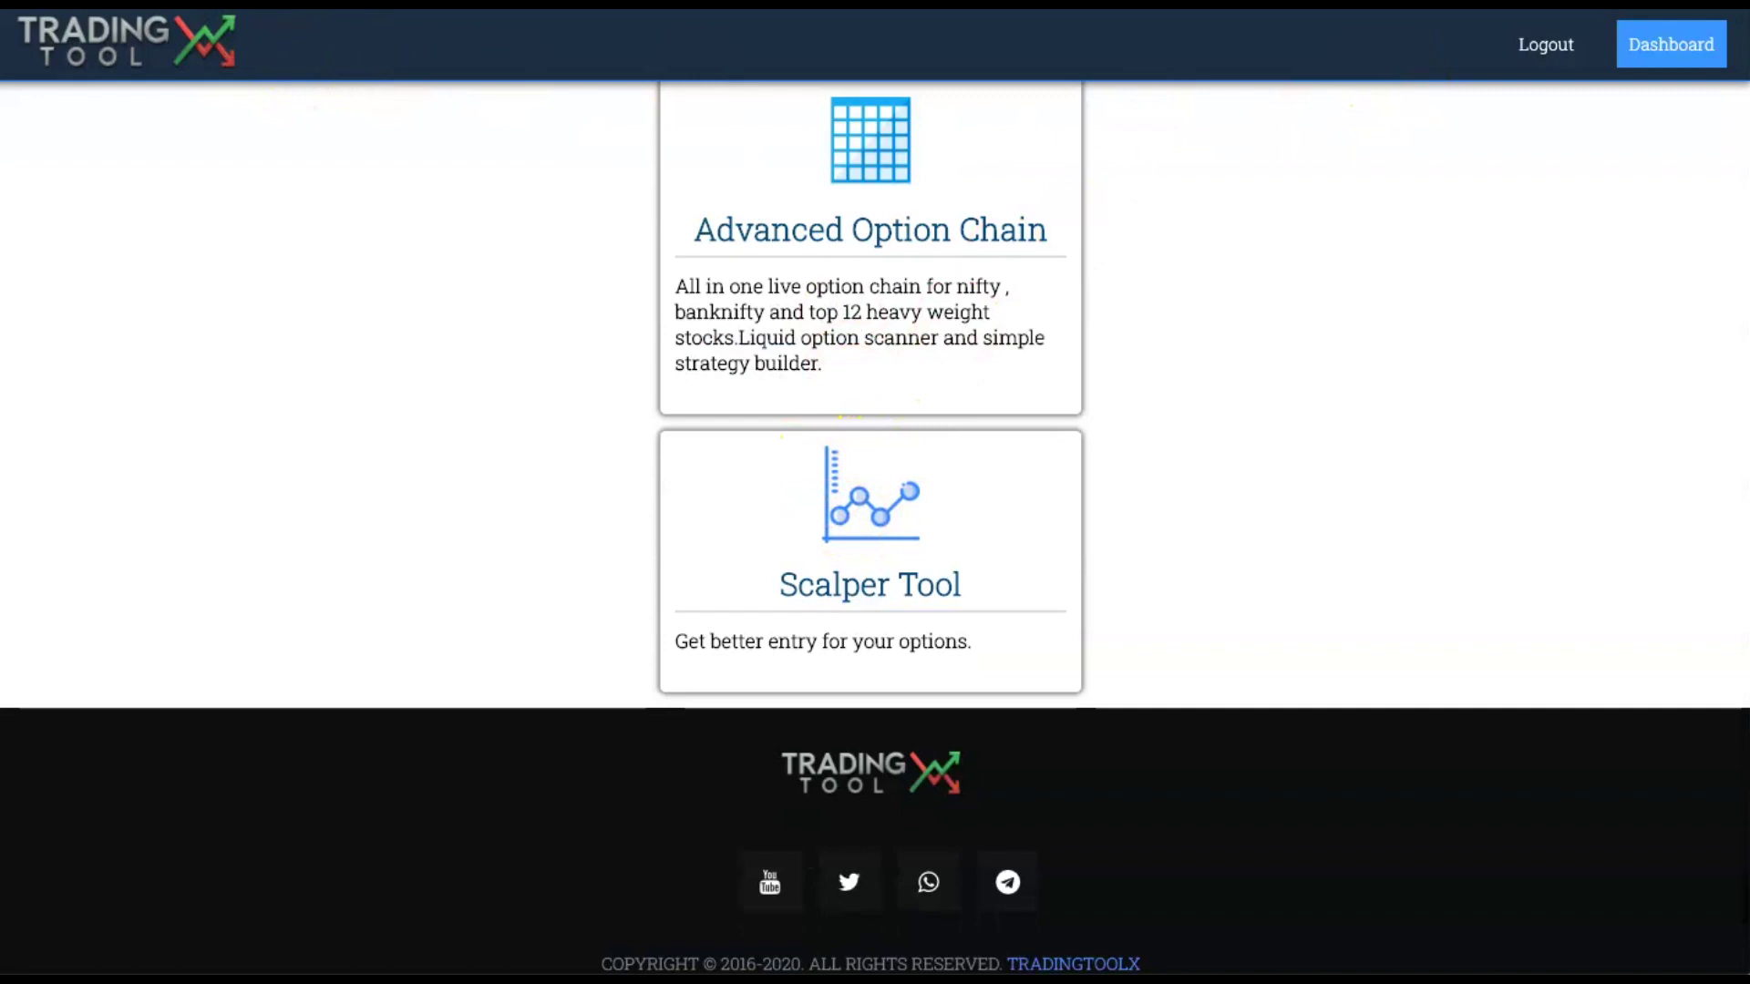
Log out with the top-bar Logout link, landing on the Log In page
left_click(1546, 44)
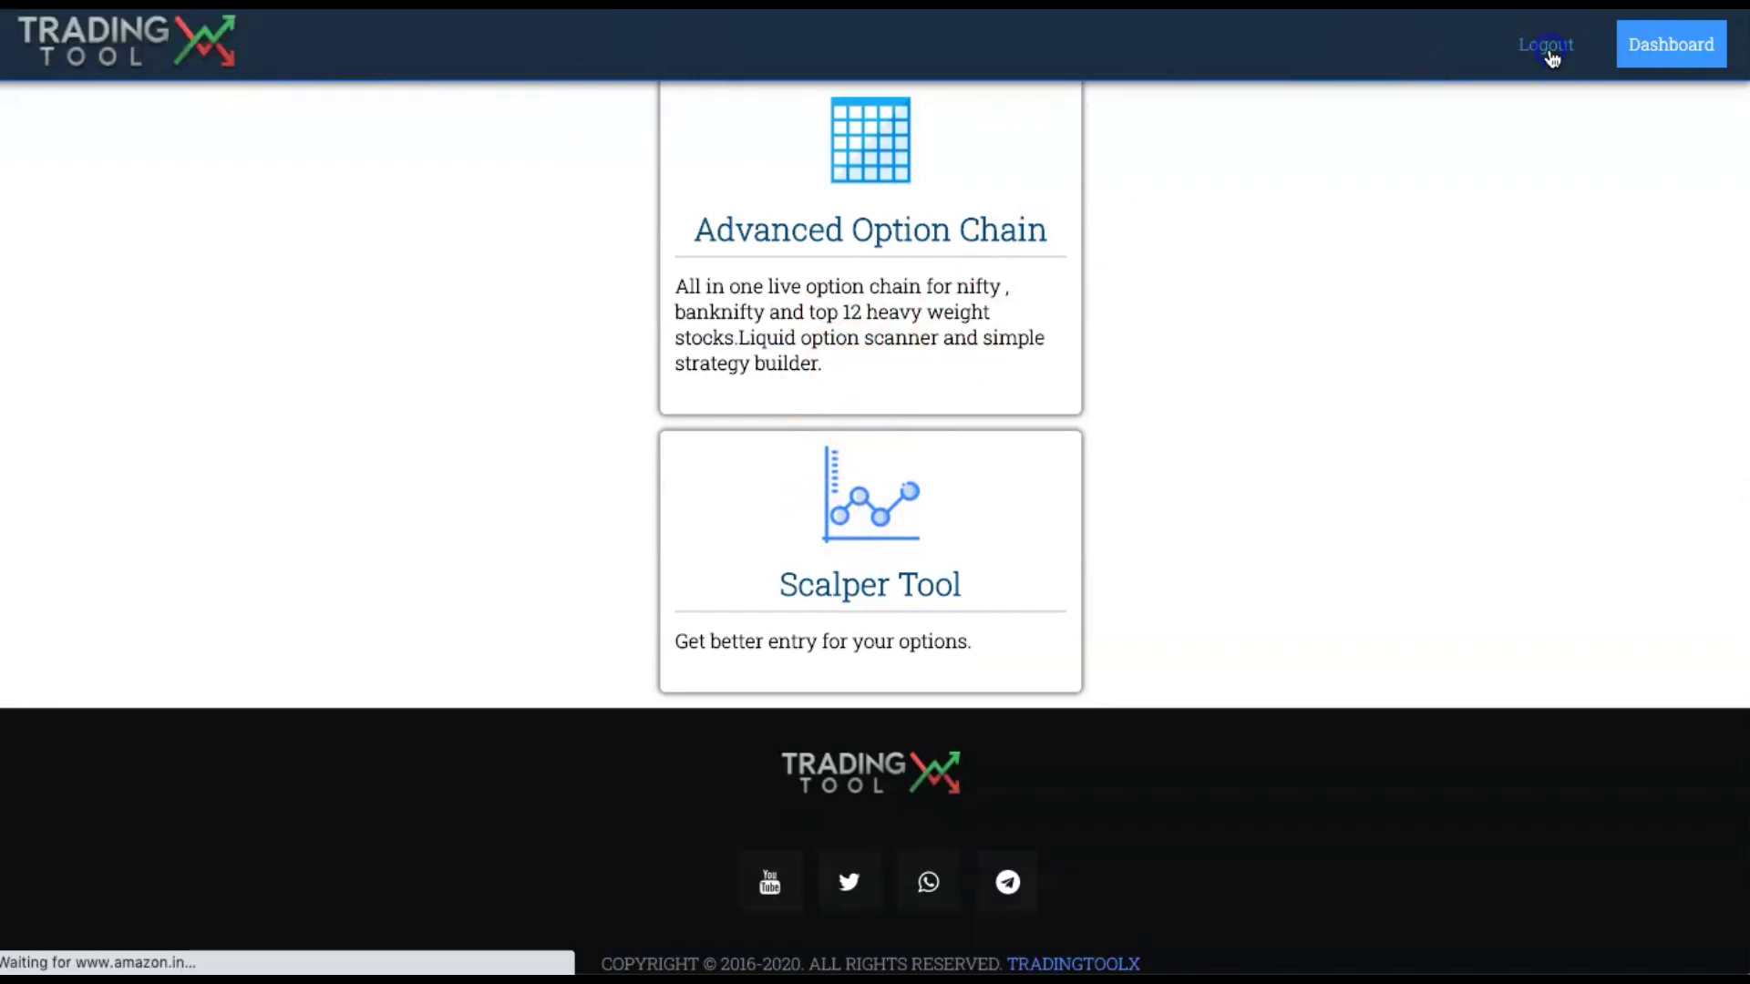